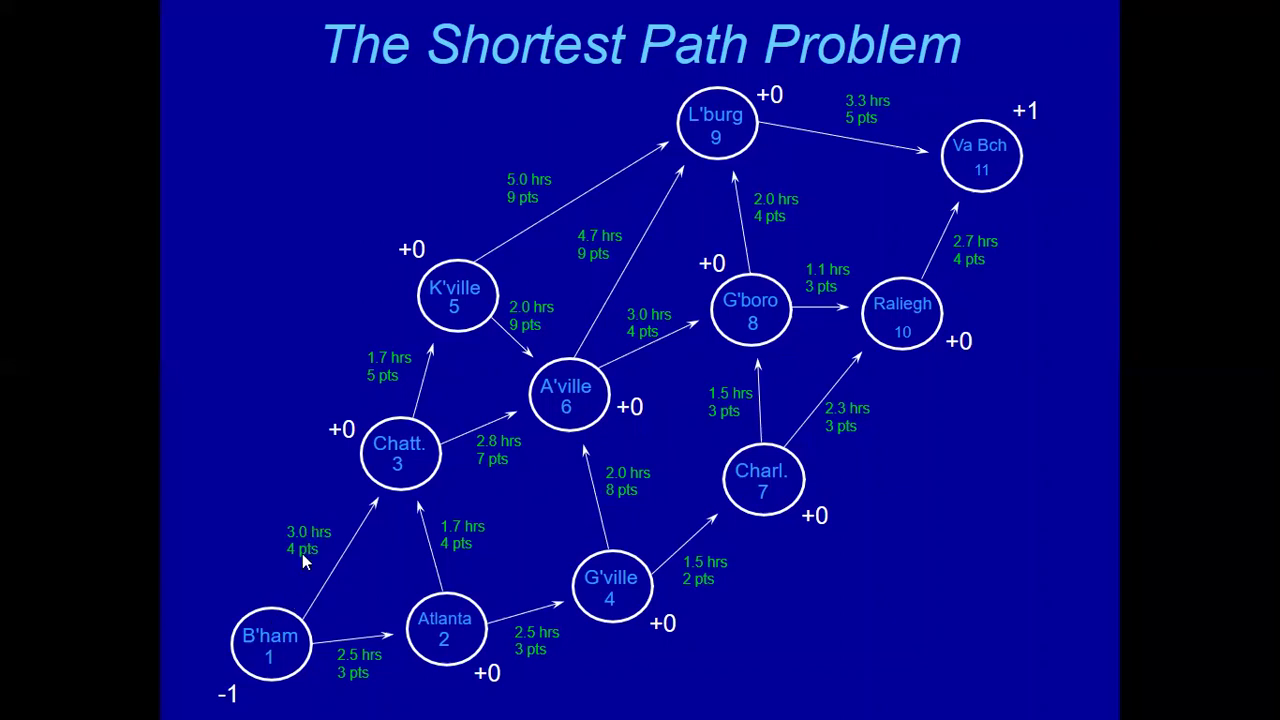
Back in the workbook, blank every route selection in B4:B21 so all net flows read 0
key(alt+Tab)
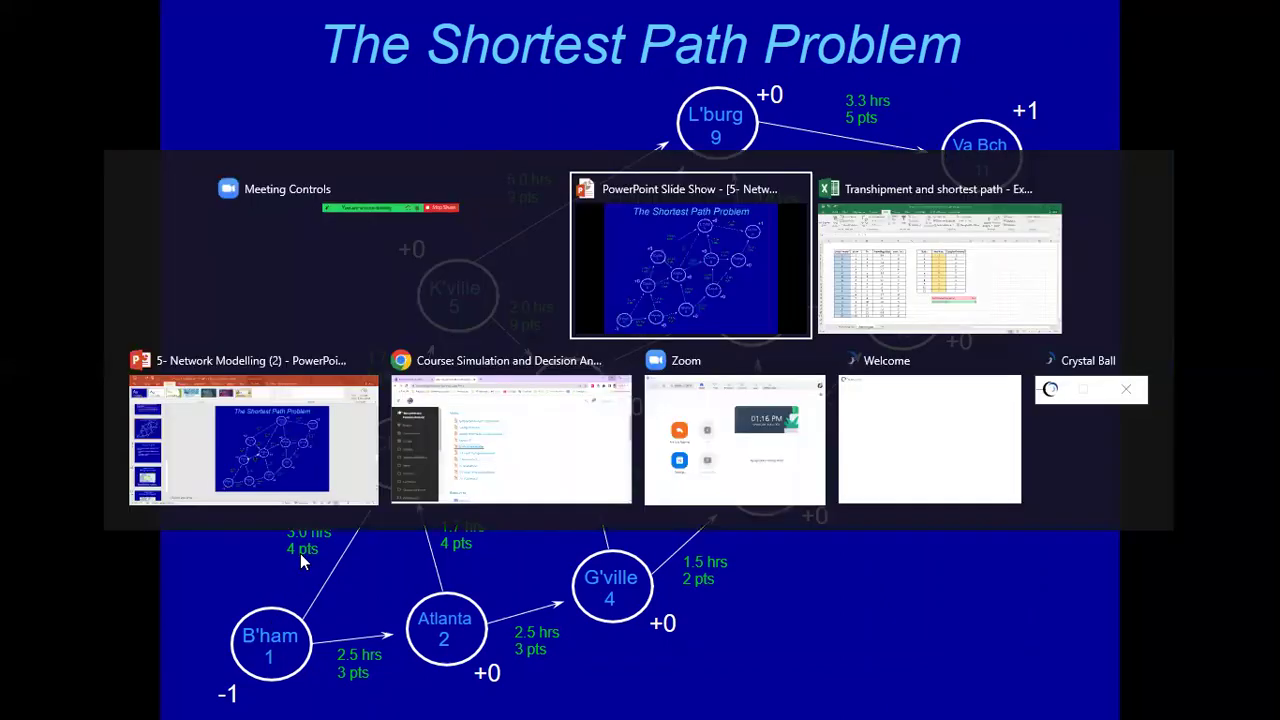
key(alt+Tab)
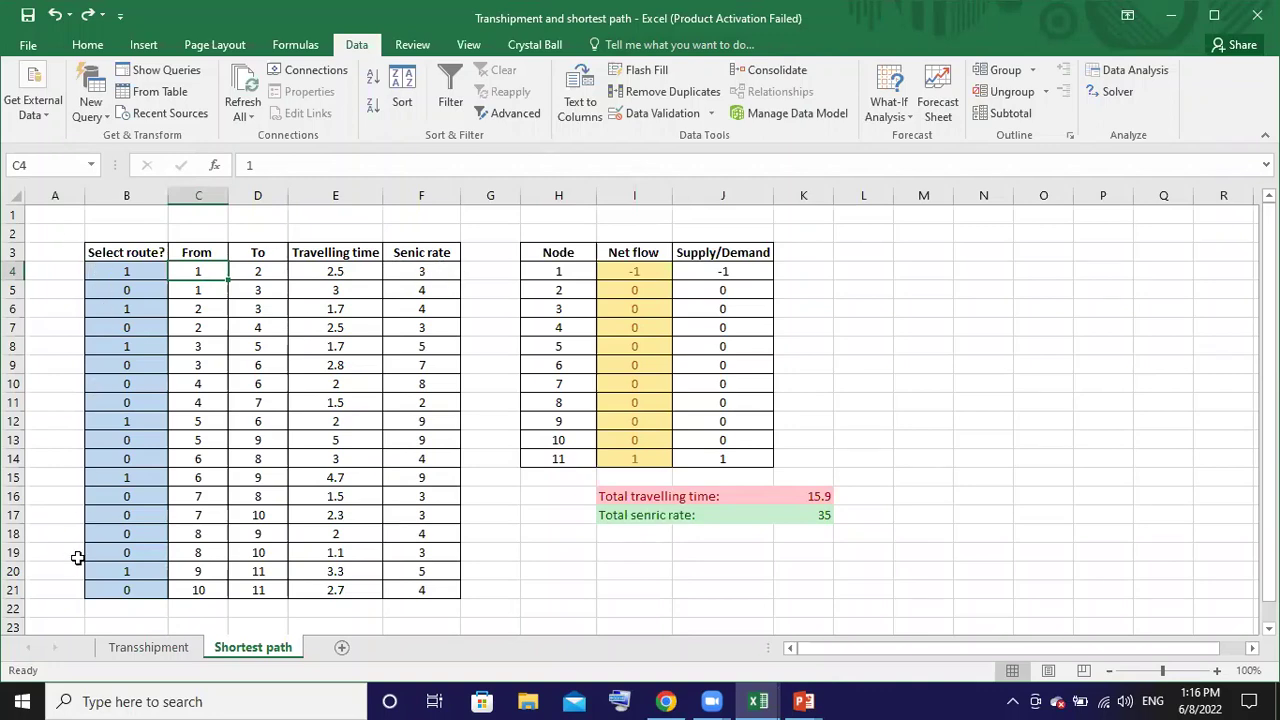
drag(127, 270, 133, 580)
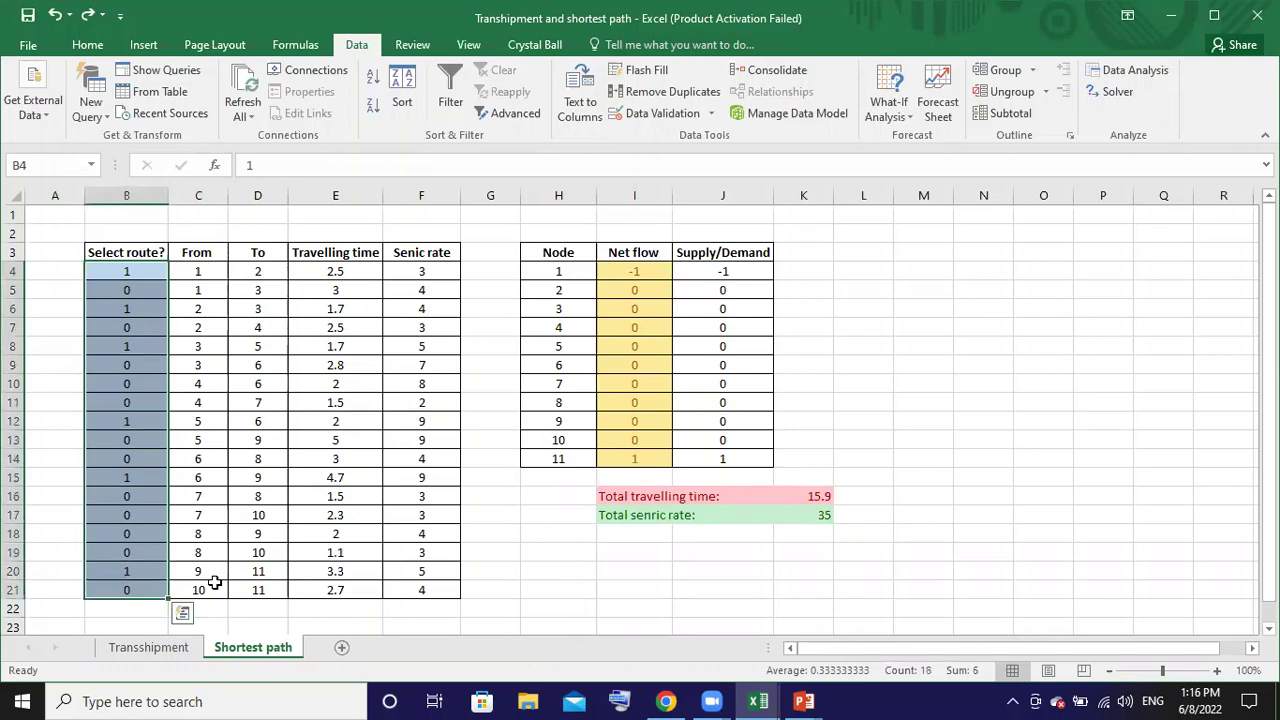
key(BackSpace)
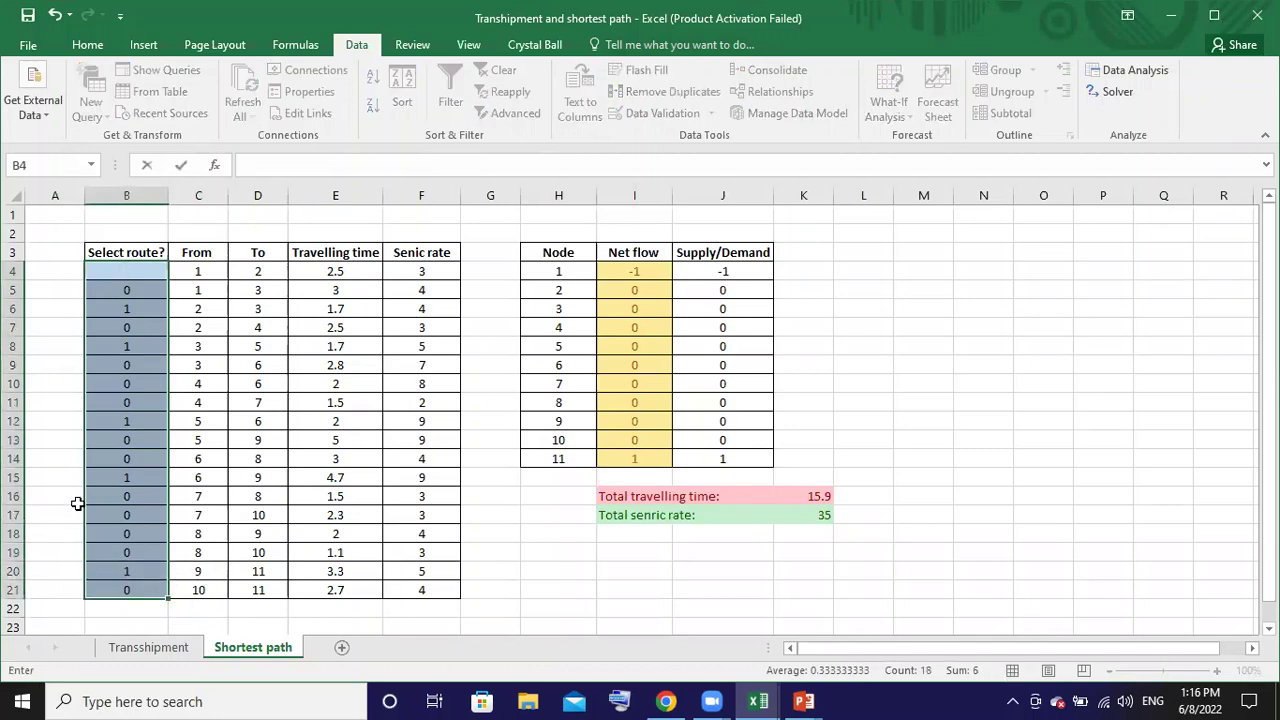
click(77, 503)
drag(127, 271, 135, 590)
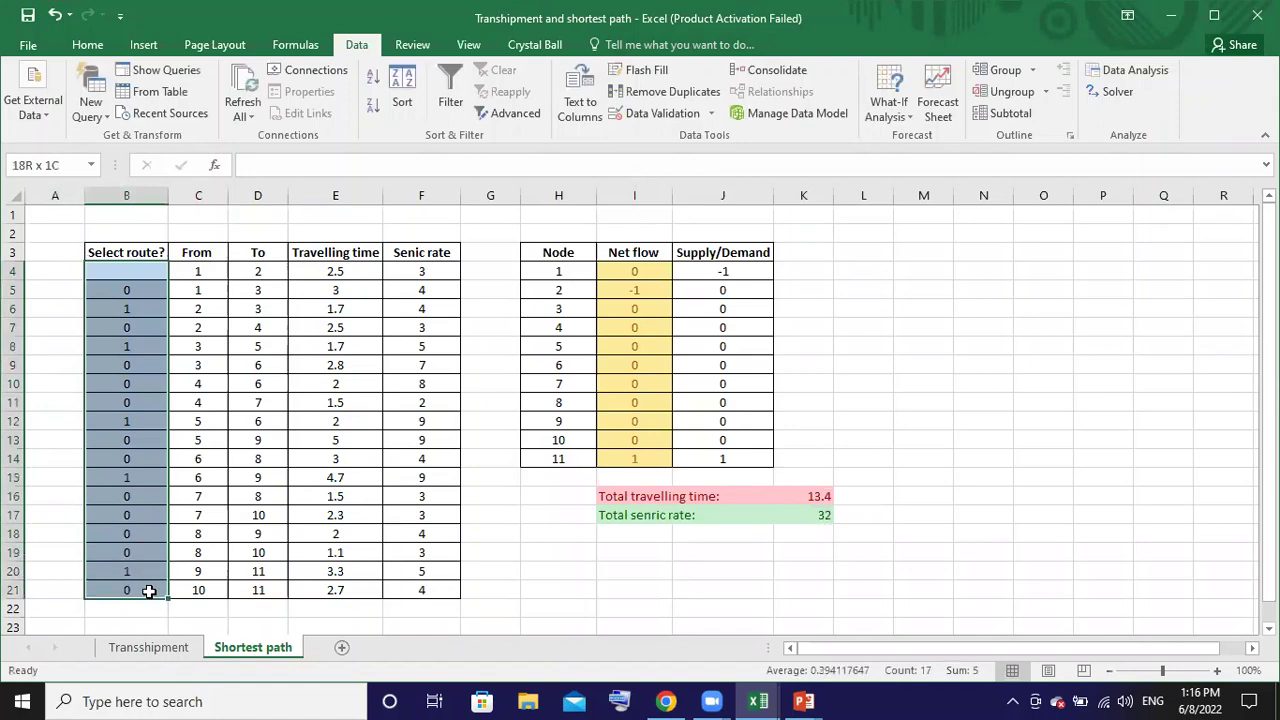
right_click(147, 574)
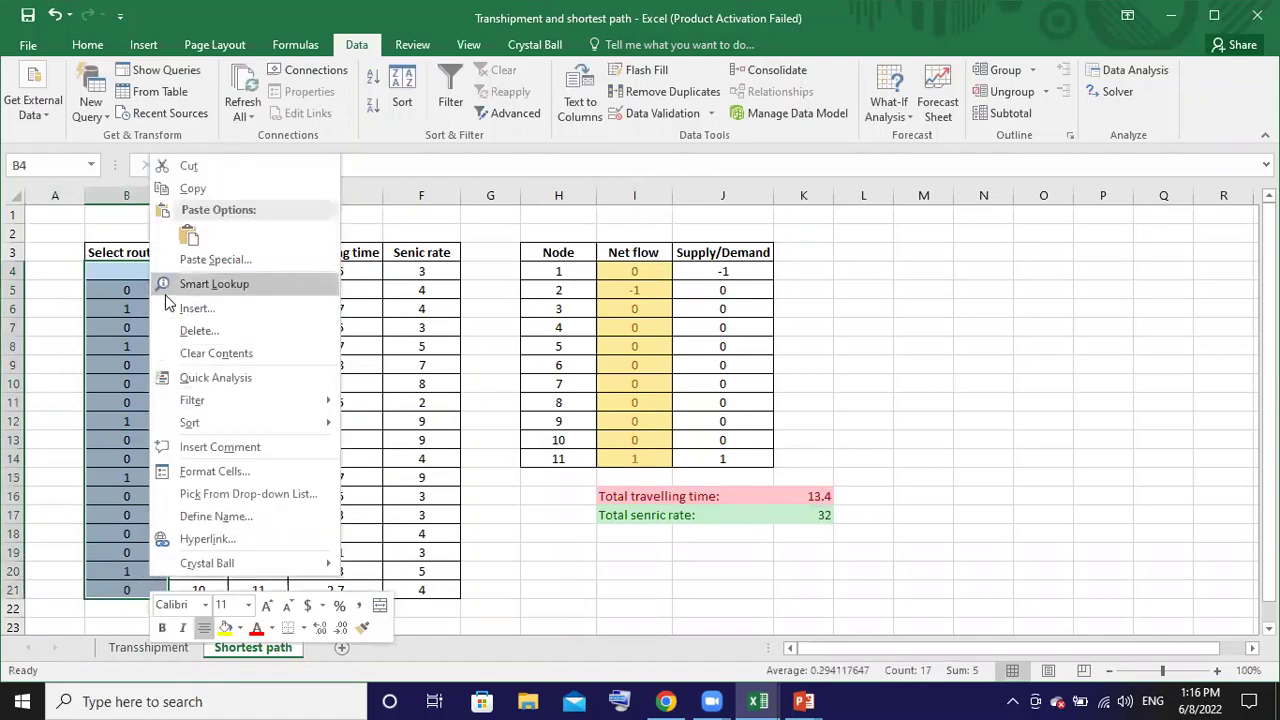
click(185, 351)
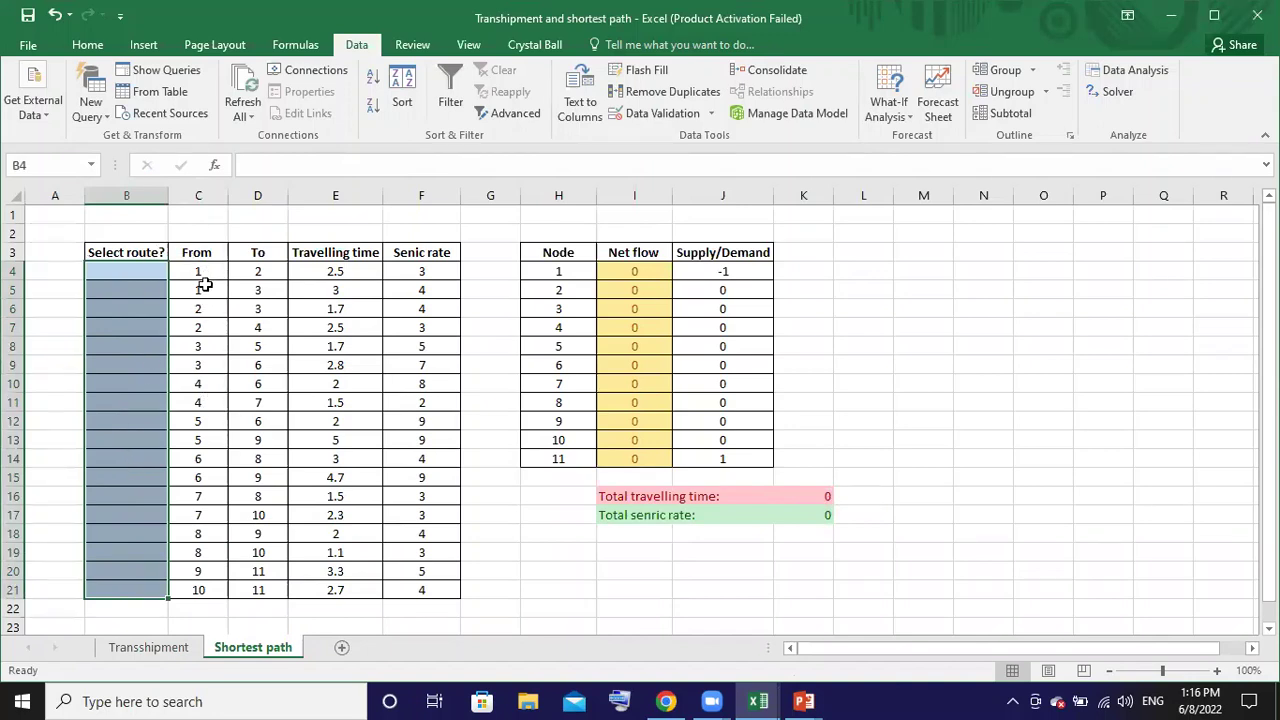
drag(208, 270, 272, 590)
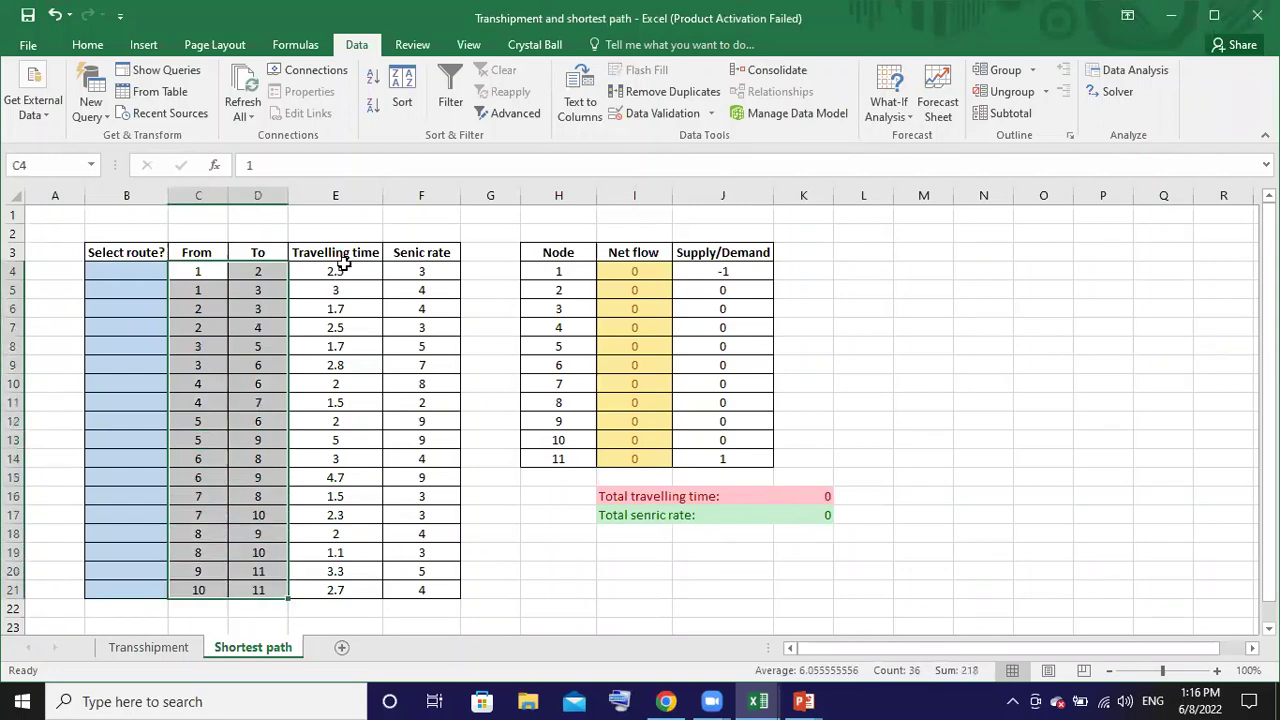
drag(335, 271, 338, 590)
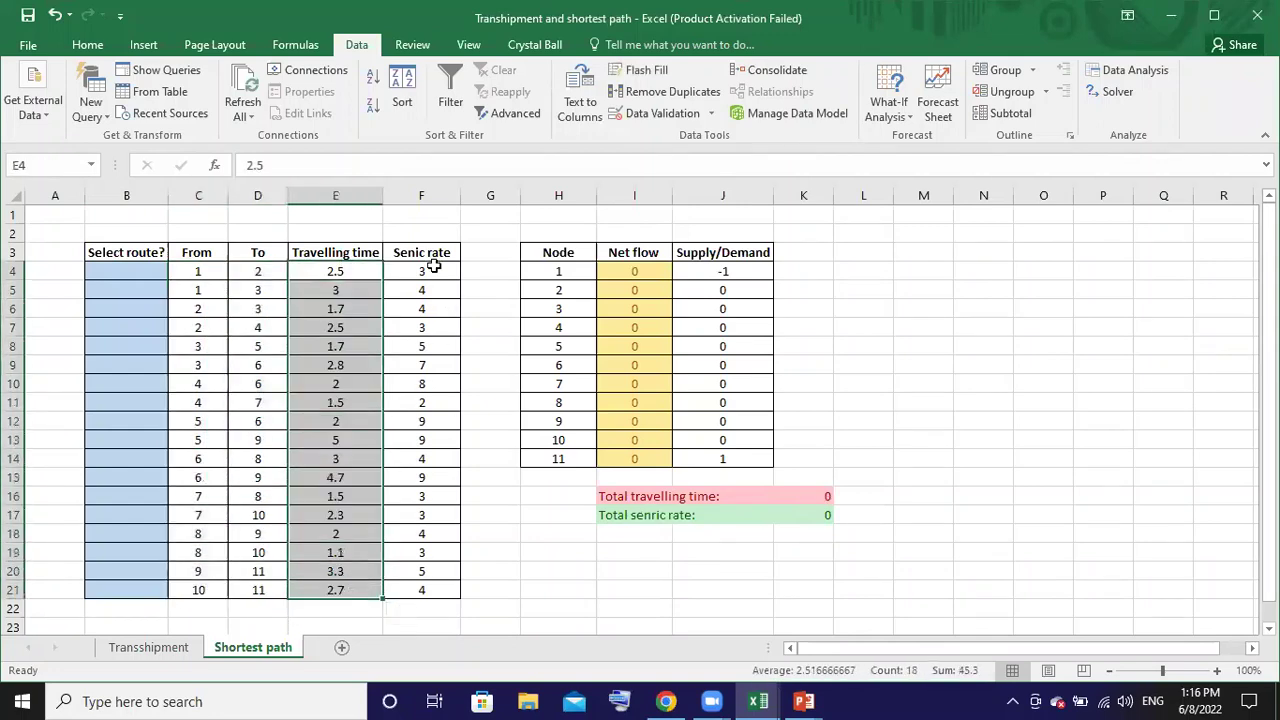
drag(425, 268, 449, 590)
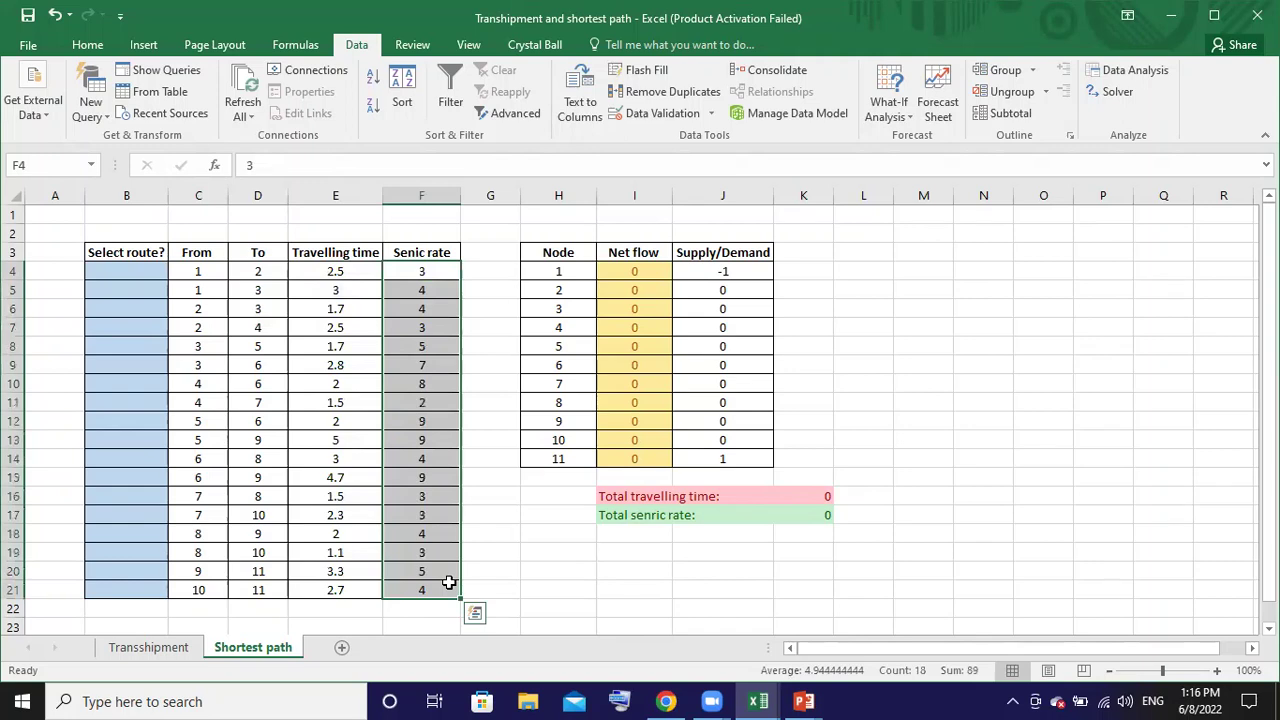
key(alt+Tab)
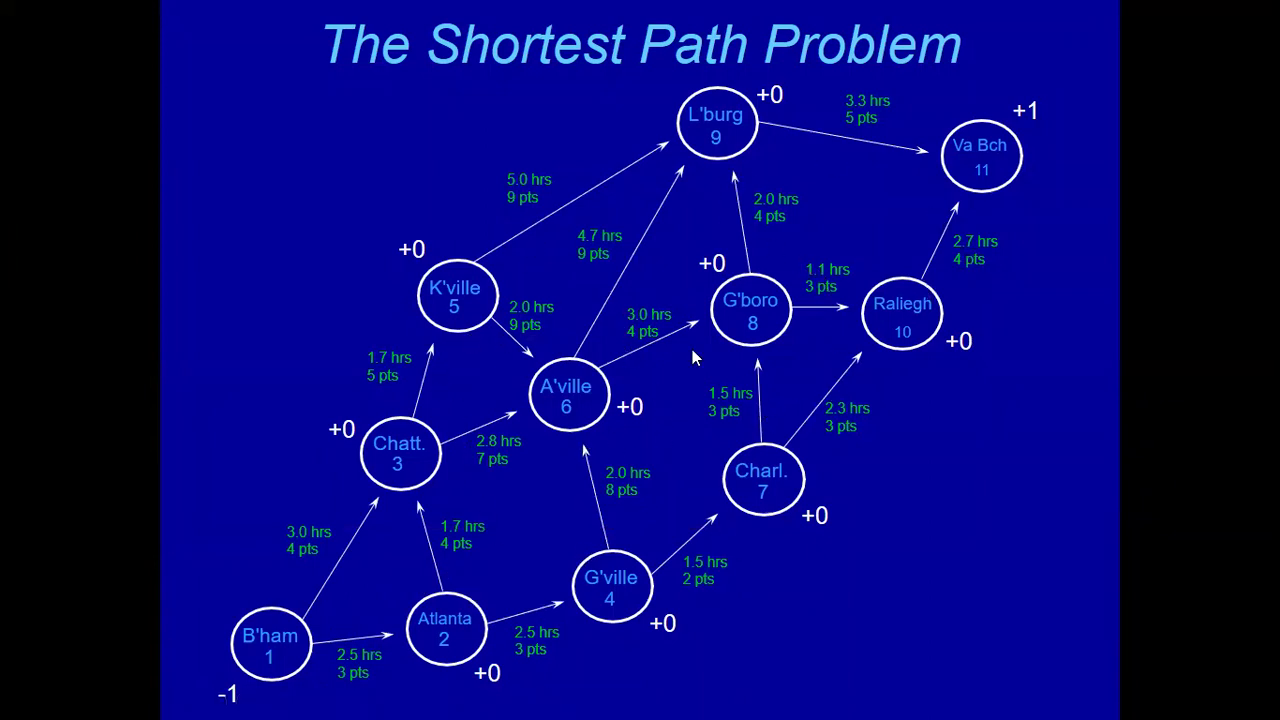
key(alt+Tab)
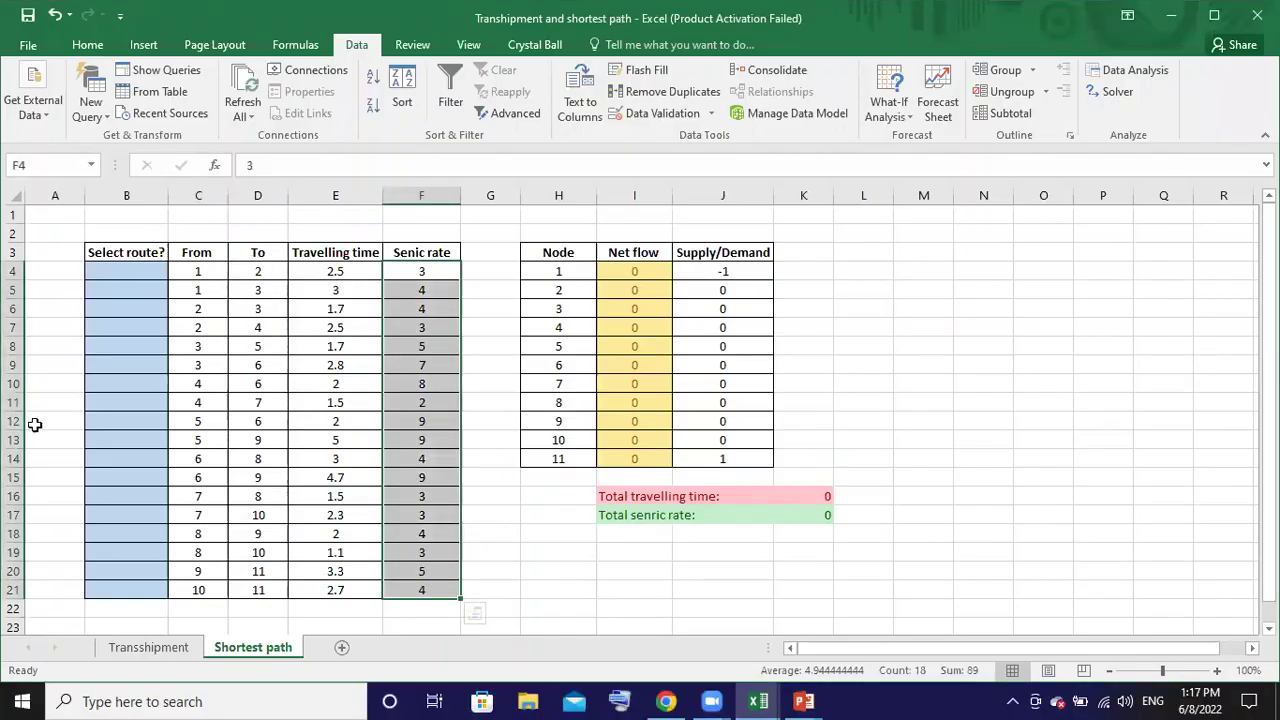
drag(128, 265, 142, 597)
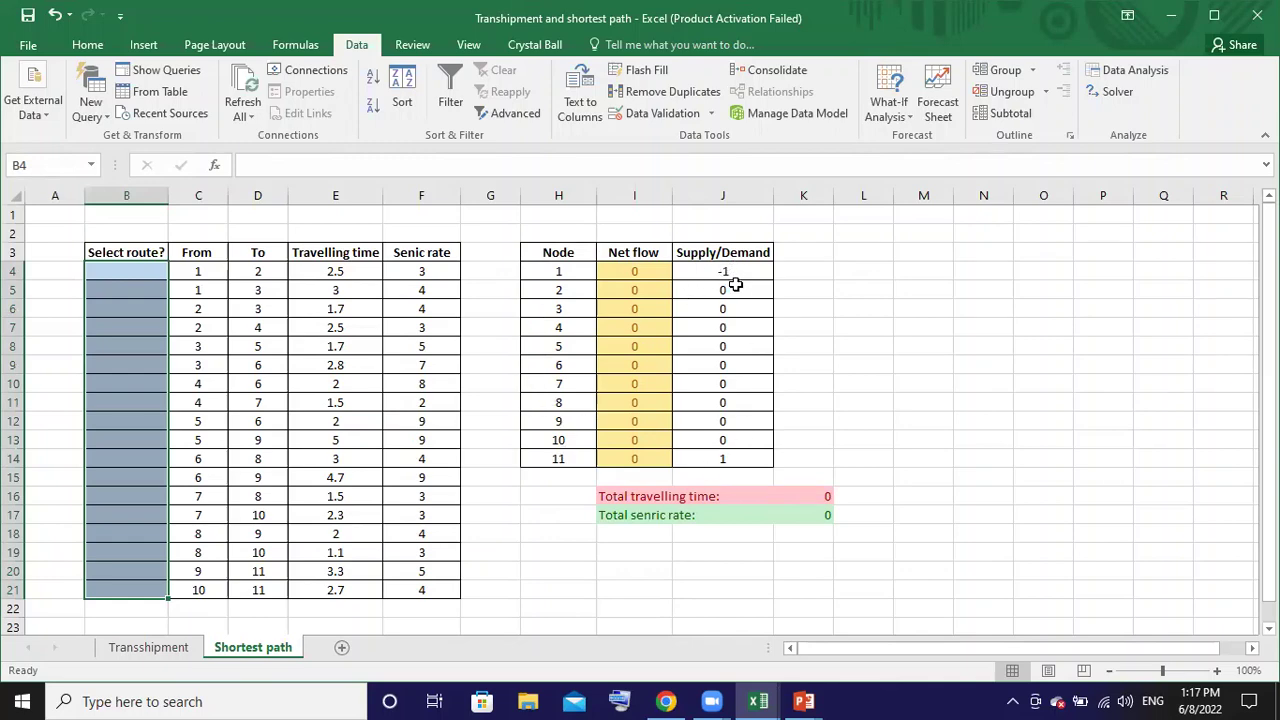
Highlight the supply/demand values in J4:J13, including the start node's -1, then return to the network slide
drag(737, 289, 754, 440)
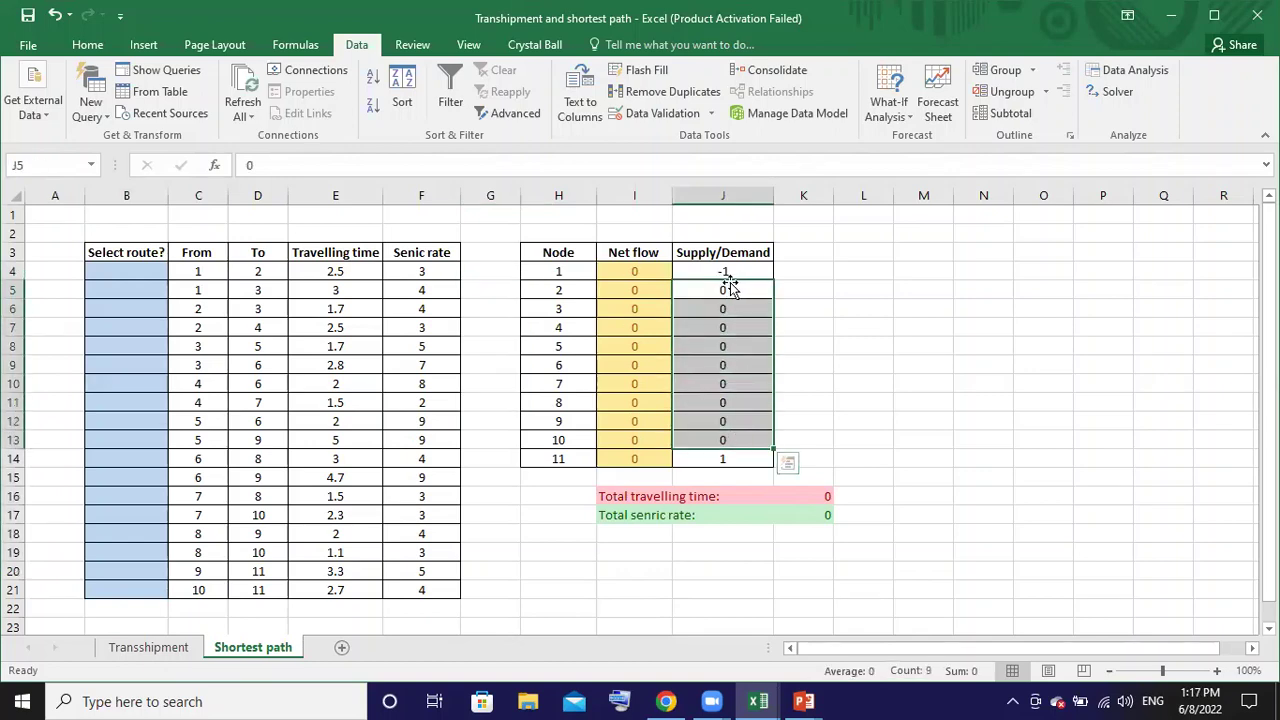
drag(748, 270, 746, 290)
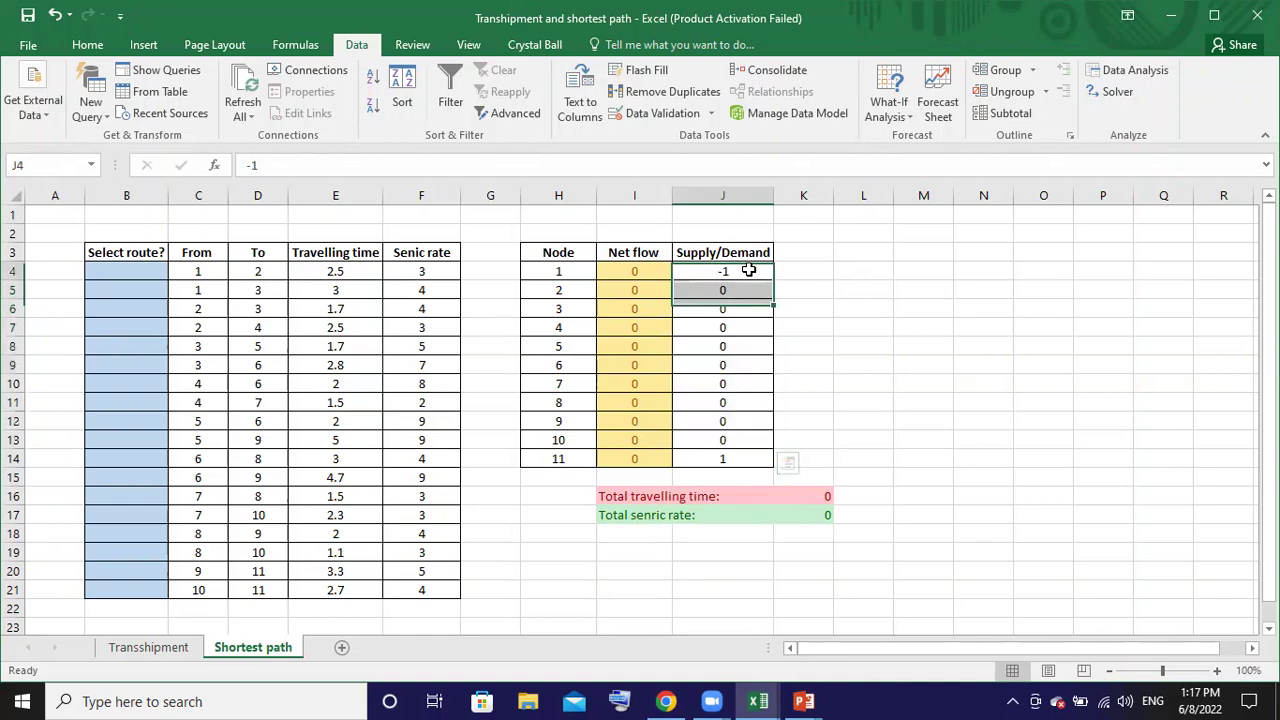
click(744, 478)
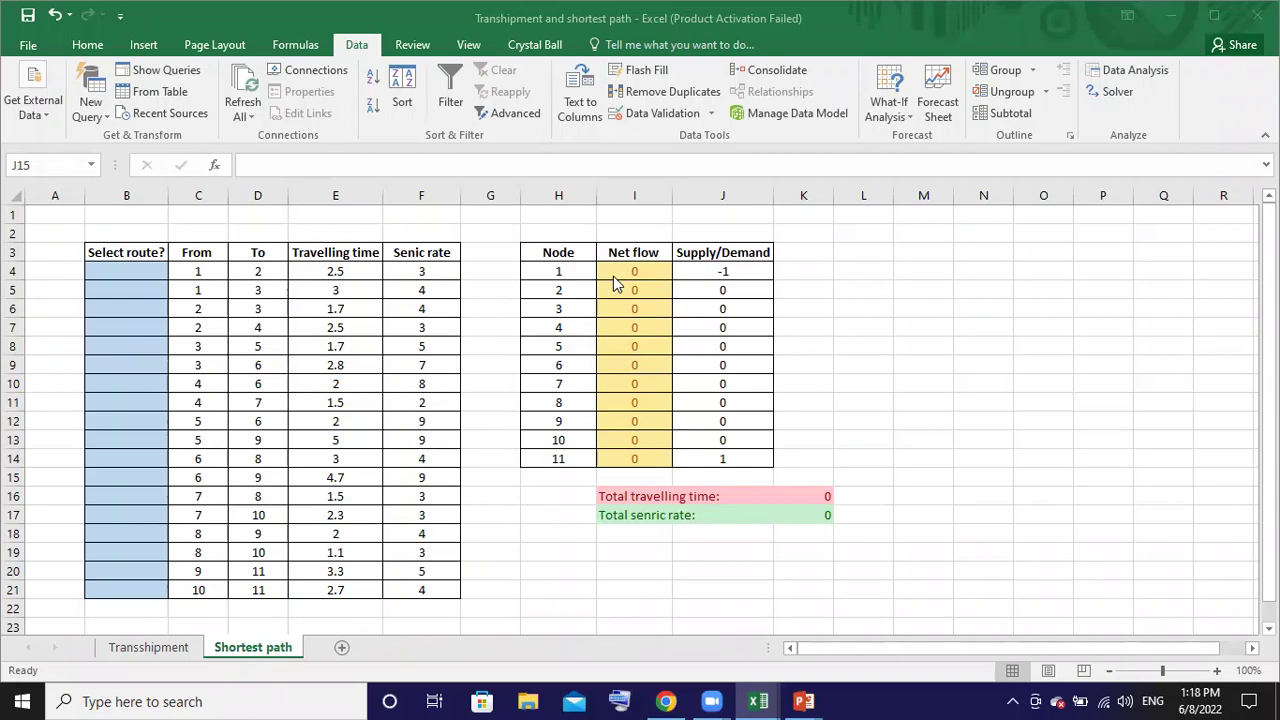
key(alt+Tab)
key(alt+Tab)
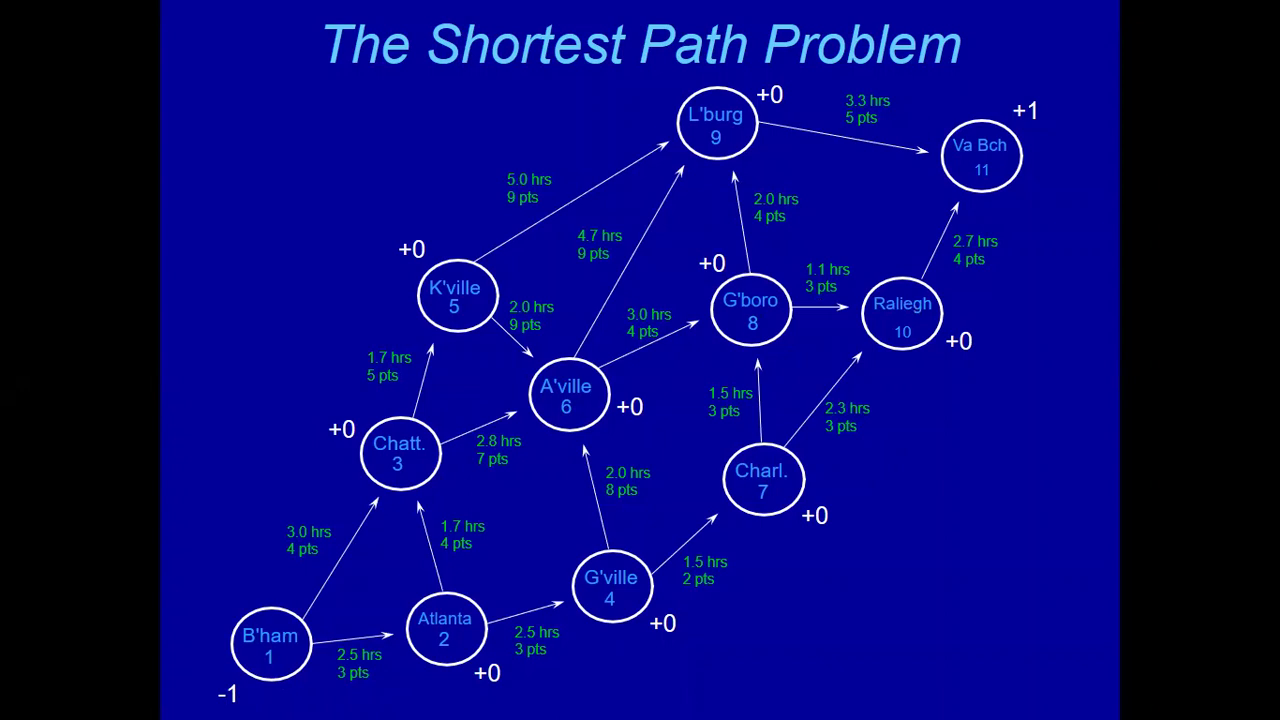
Return to the Shortest path sheet and select I4 to show node 1's SUMIF net-flow formula
key(alt+Tab)
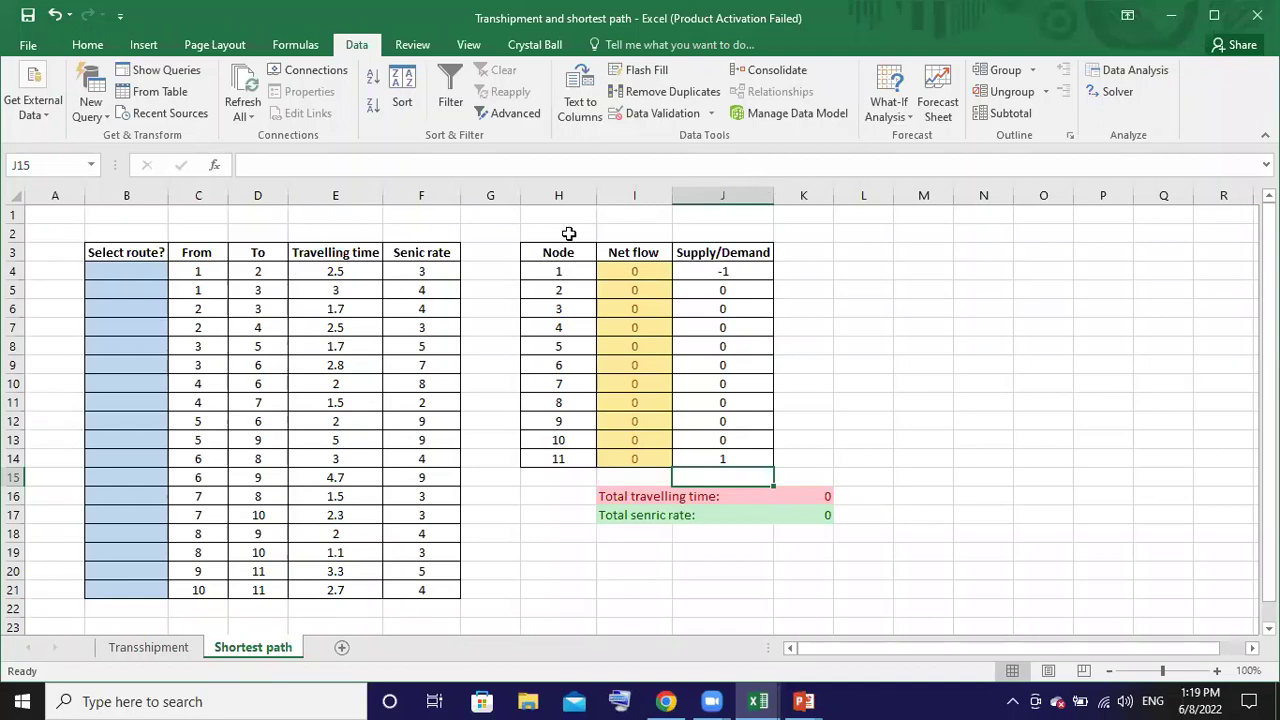
click(618, 271)
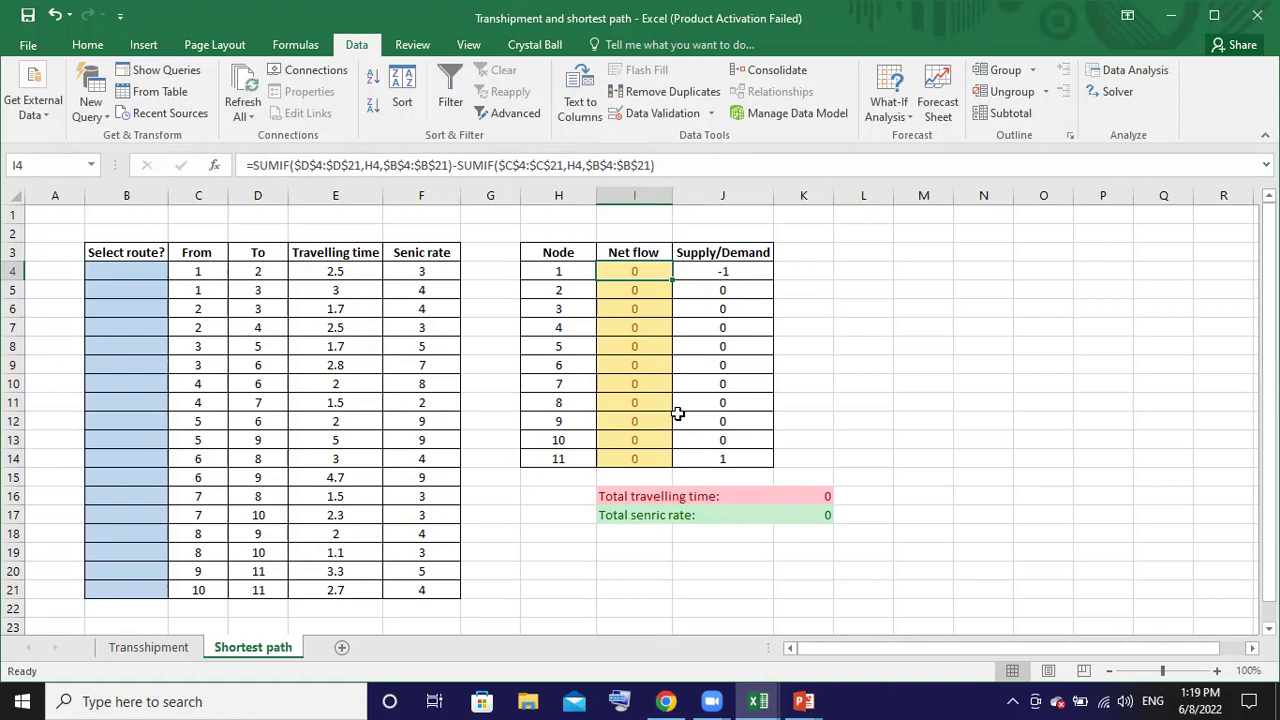
Point out the middle nodes' zero supply and the To column, undoing an accidental change to I4's formula
drag(722, 306, 724, 440)
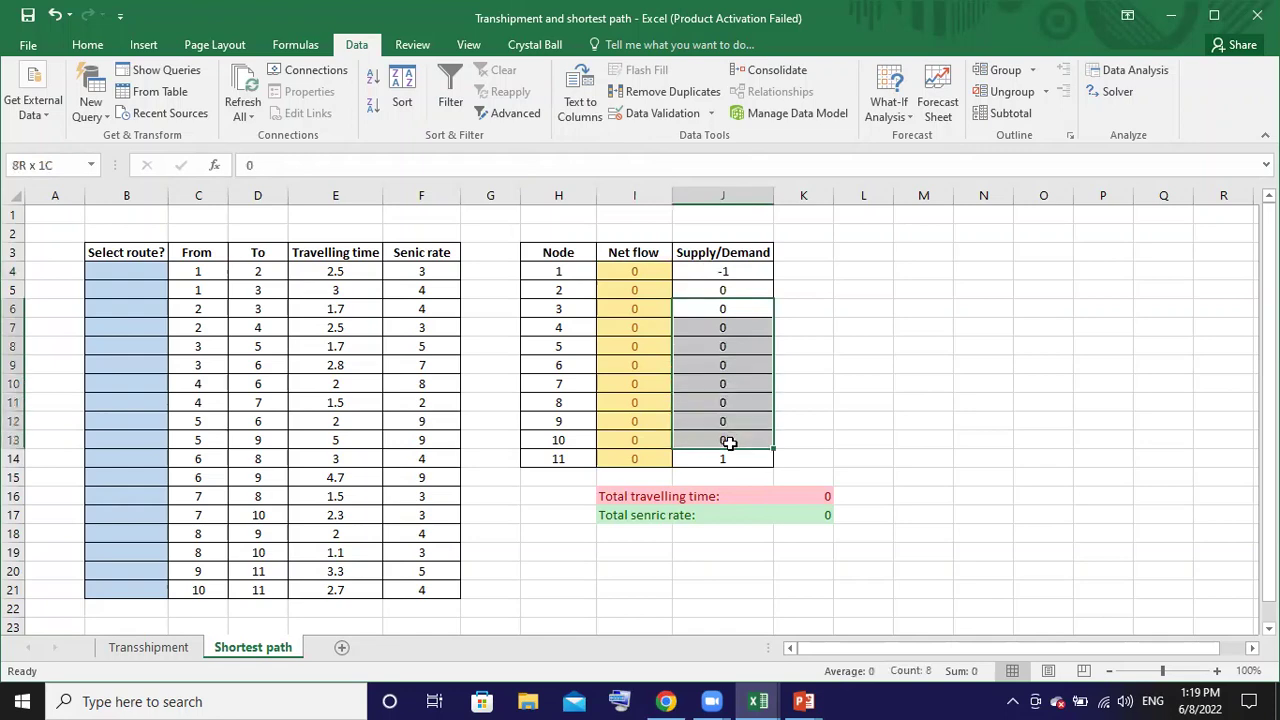
click(633, 274)
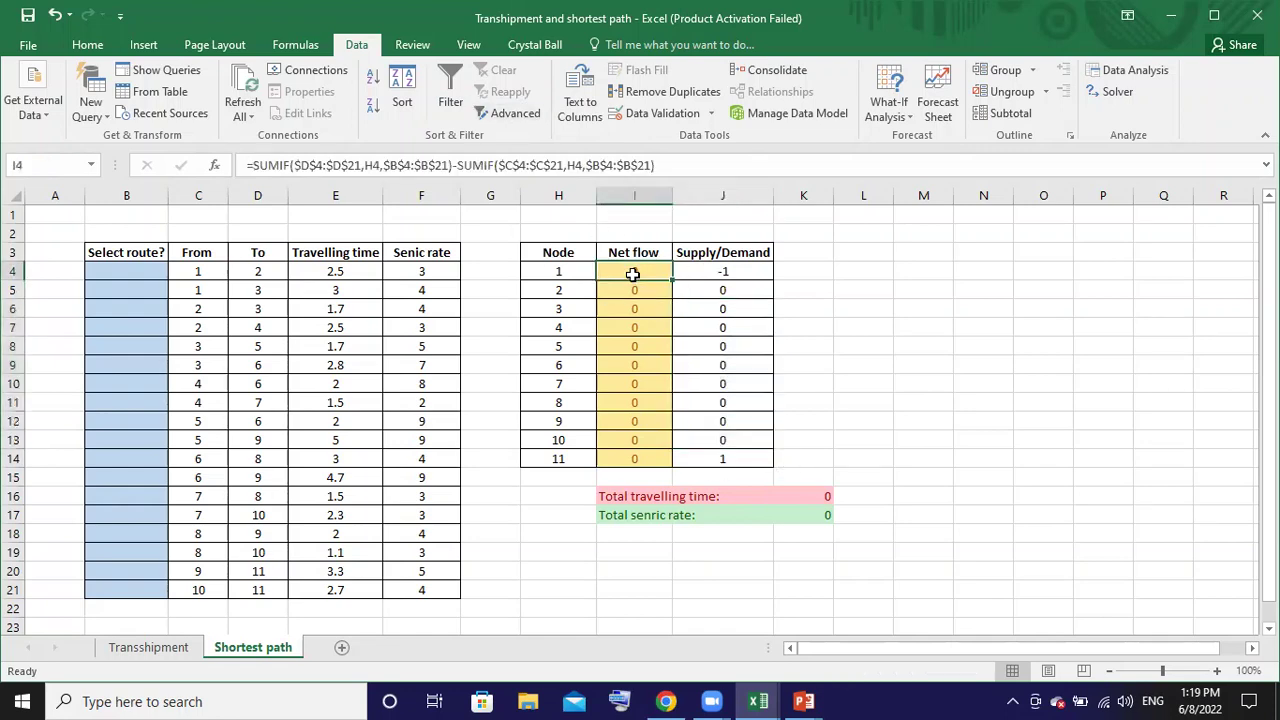
click(357, 165)
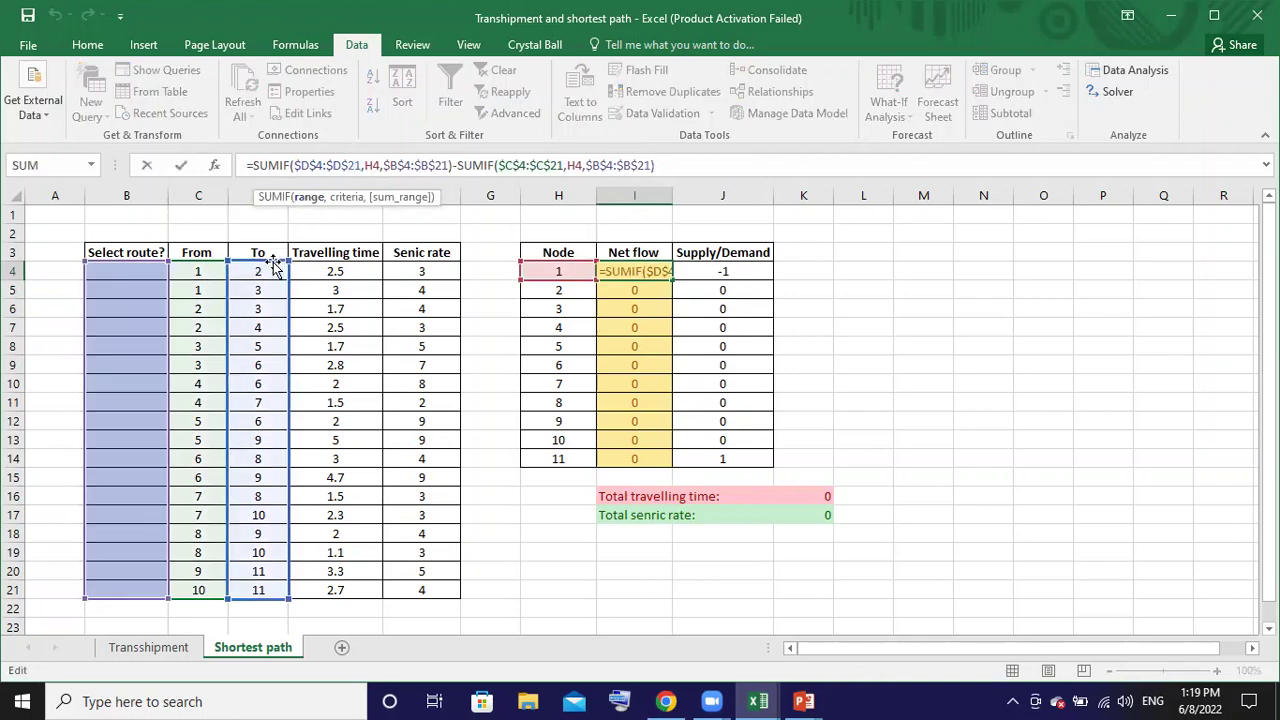
drag(274, 264, 276, 270)
drag(276, 270, 270, 262)
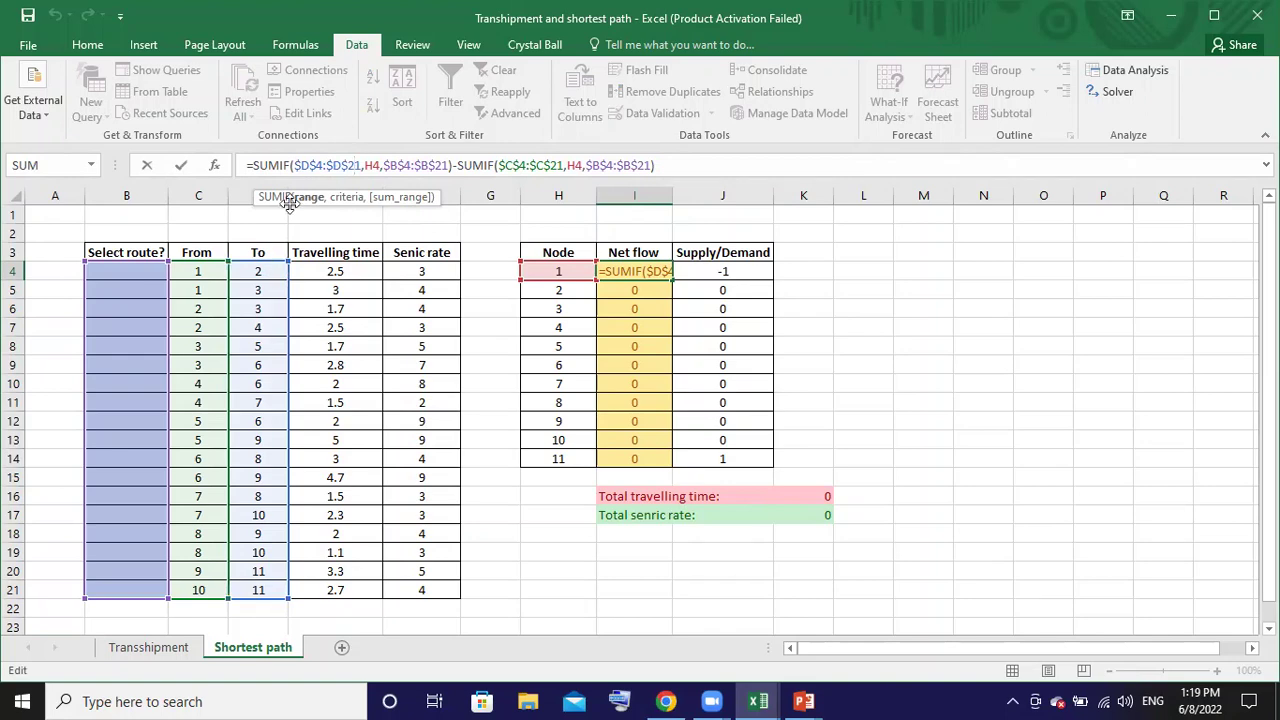
drag(288, 277, 284, 353)
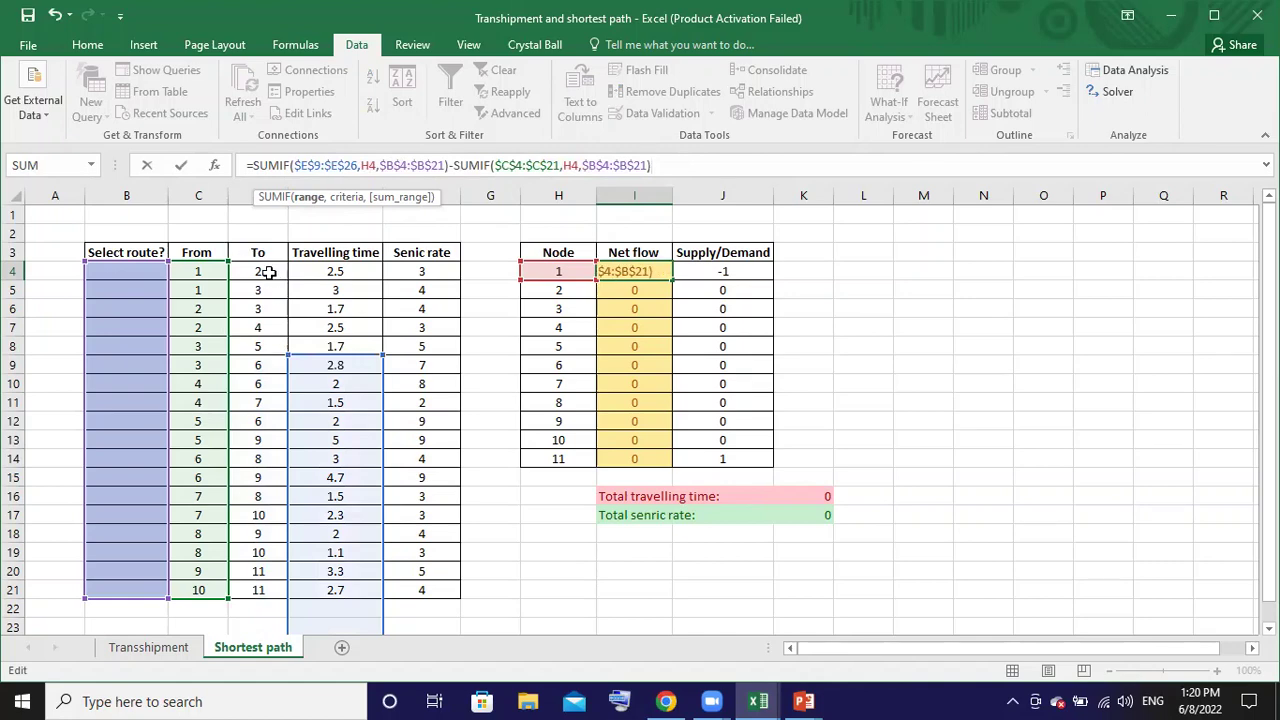
drag(258, 272, 259, 590)
click(490, 569)
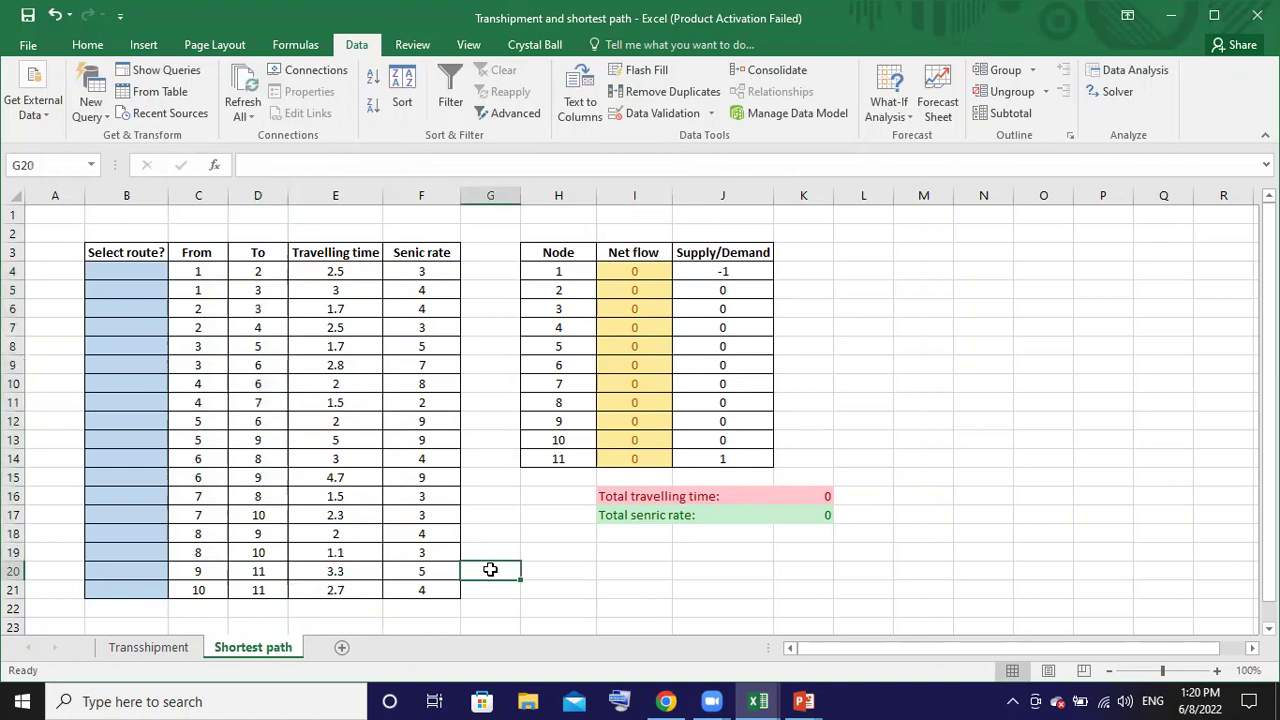
key(ctrl+z)
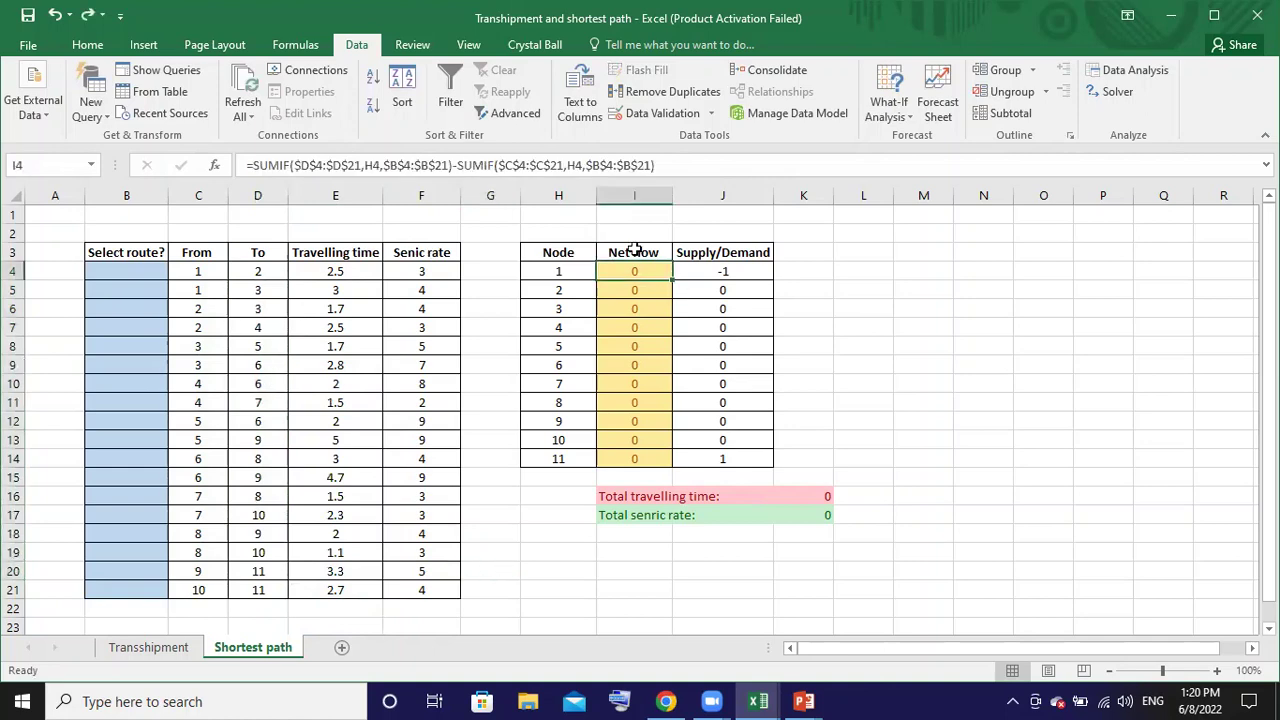
Walk through each argument of I4's =SUMIF($D$4:$D$21,H4,$B$4:$B$21)-SUMIF($C$4:$C$21,H4,$B$4:$B$21) formula
click(330, 163)
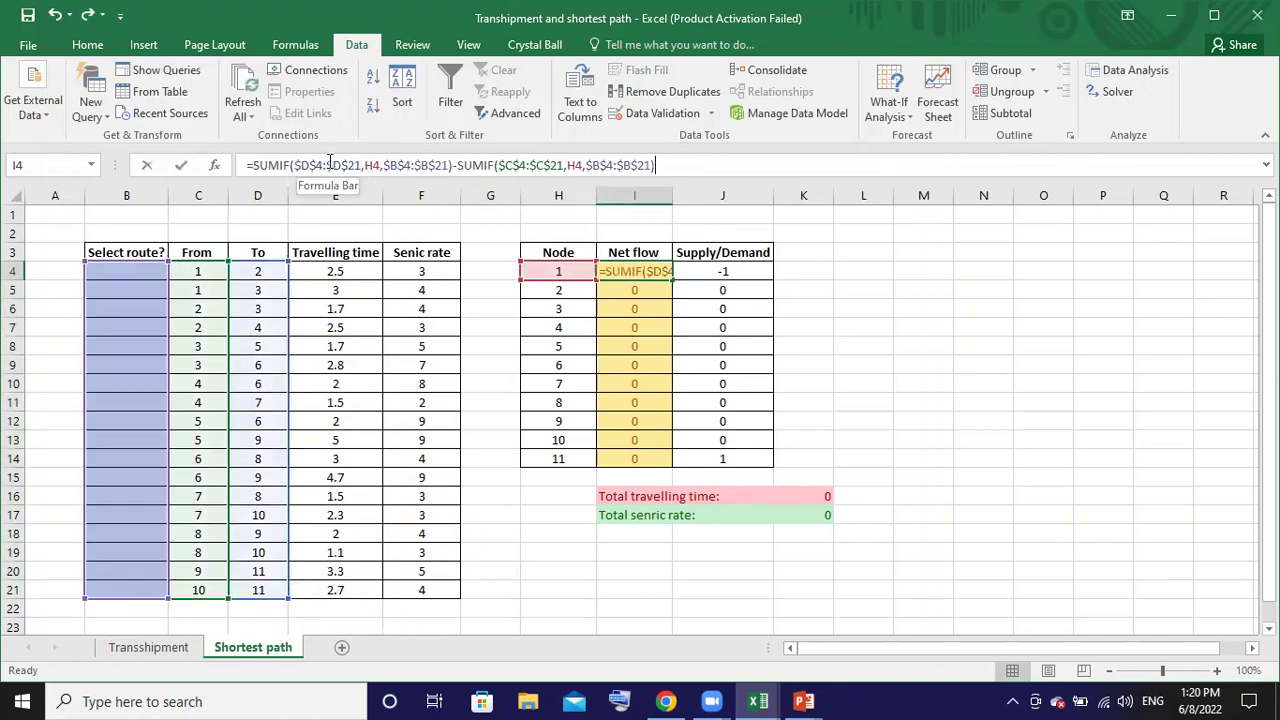
click(330, 163)
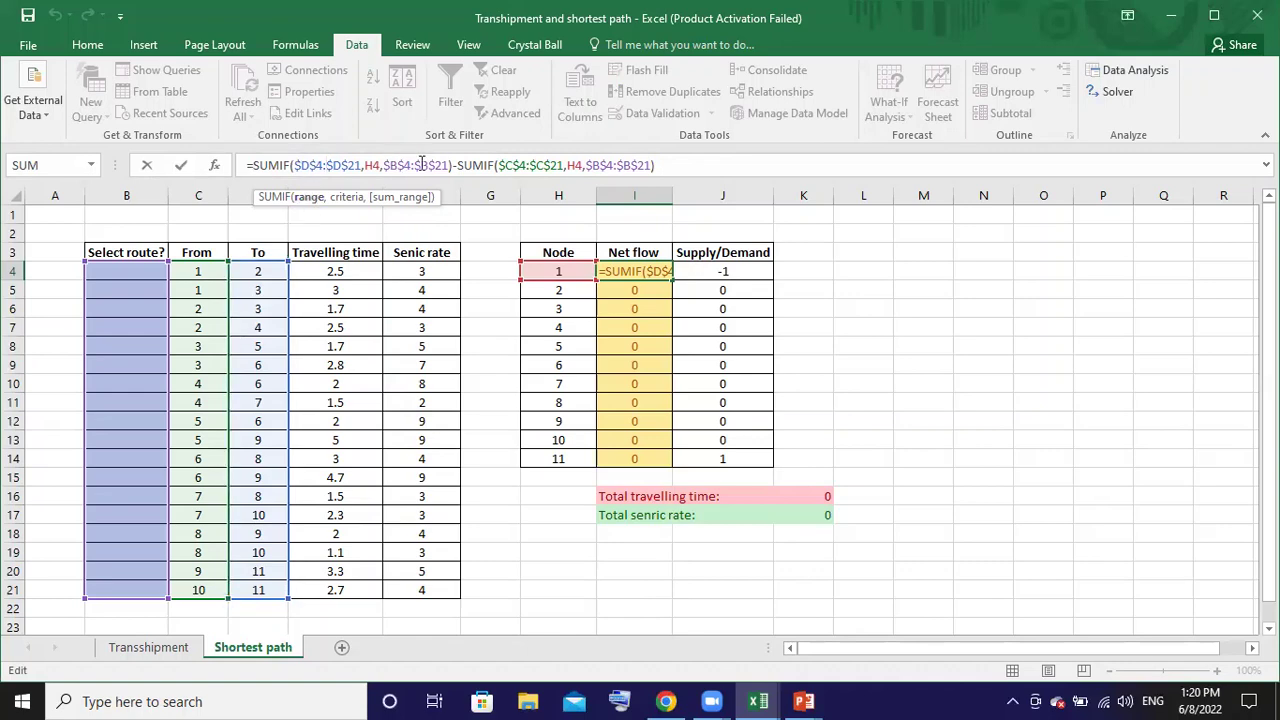
click(330, 165)
click(414, 165)
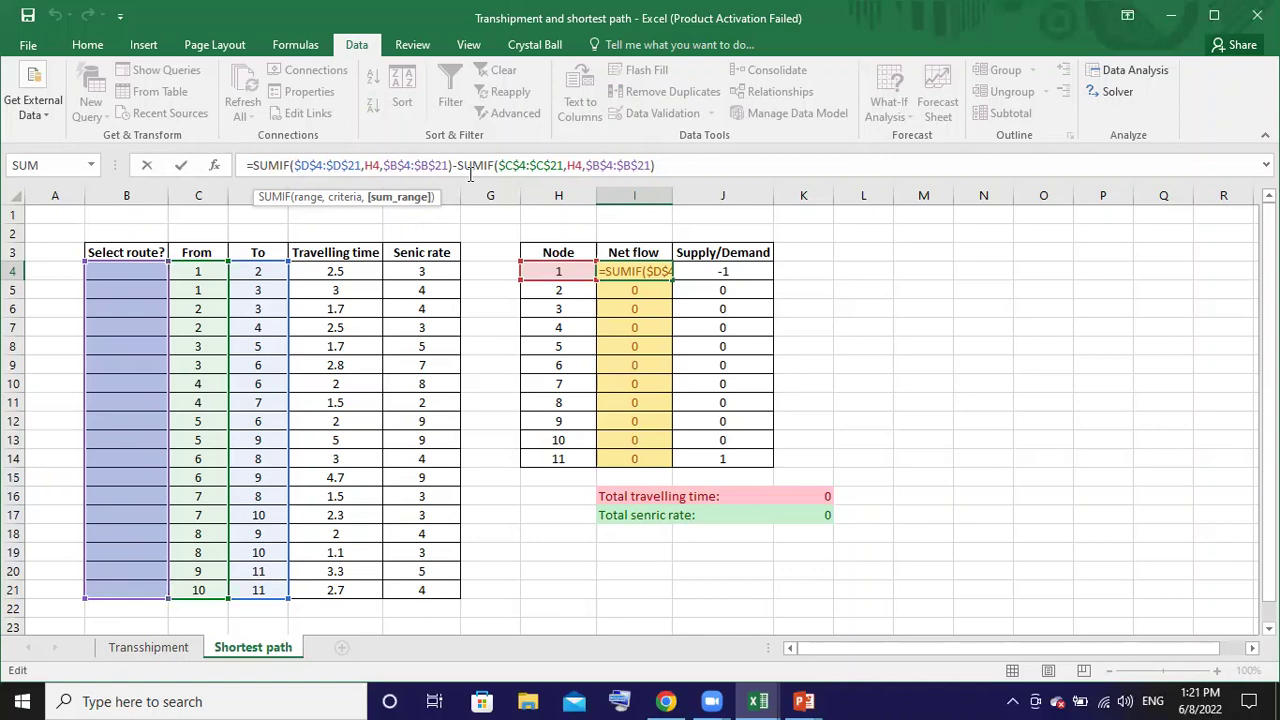
click(565, 167)
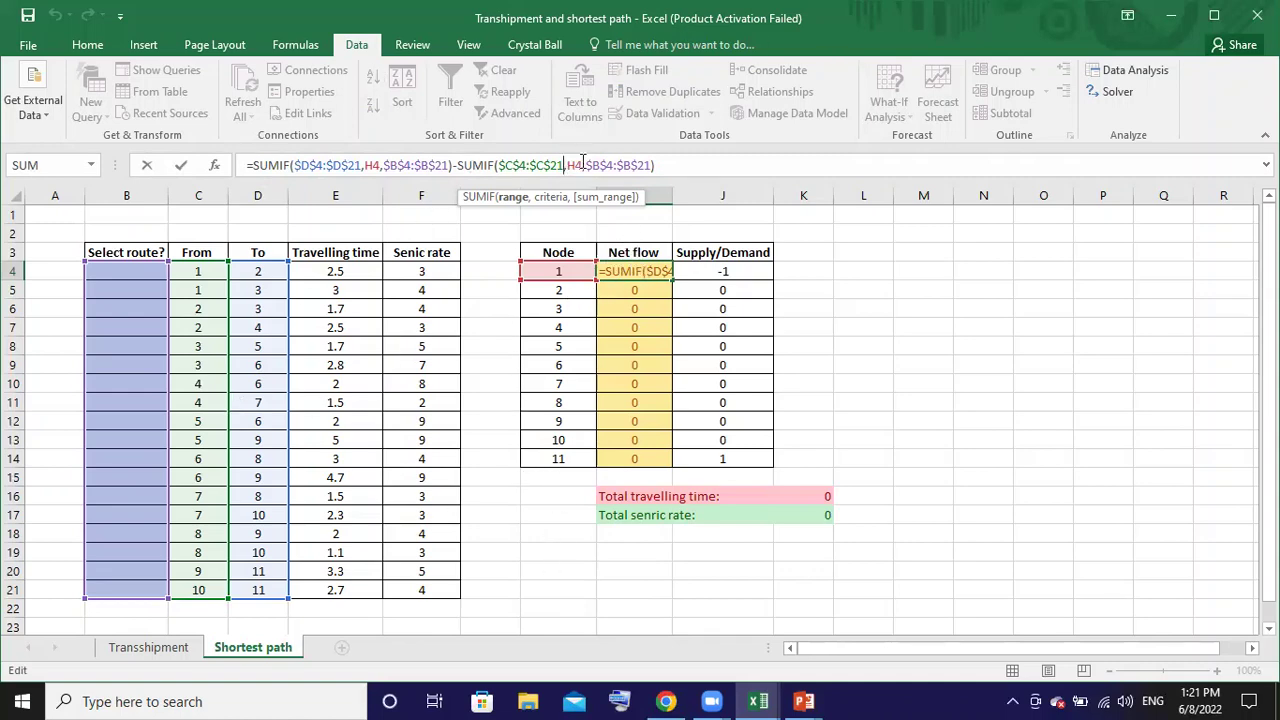
click(583, 163)
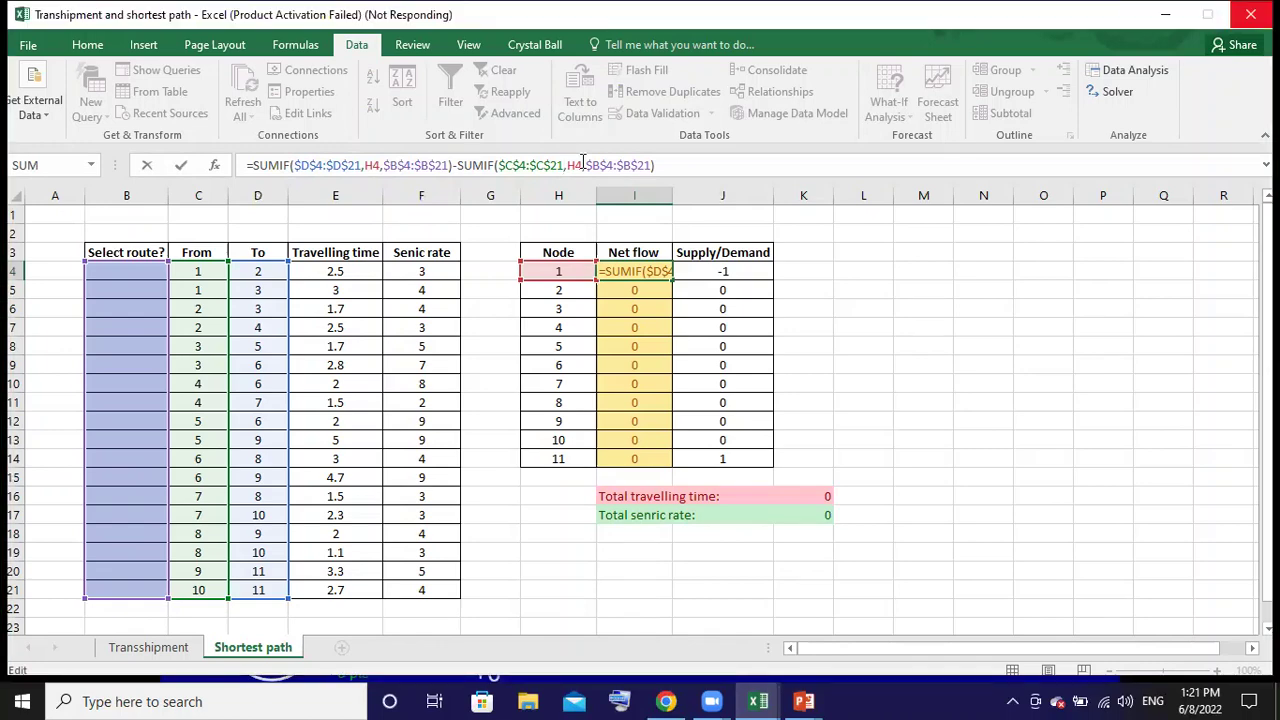
Commit I4, then inspect the matching net-flow formulas in I5, I9 and I13, all reading 0
key(Return)
click(582, 164)
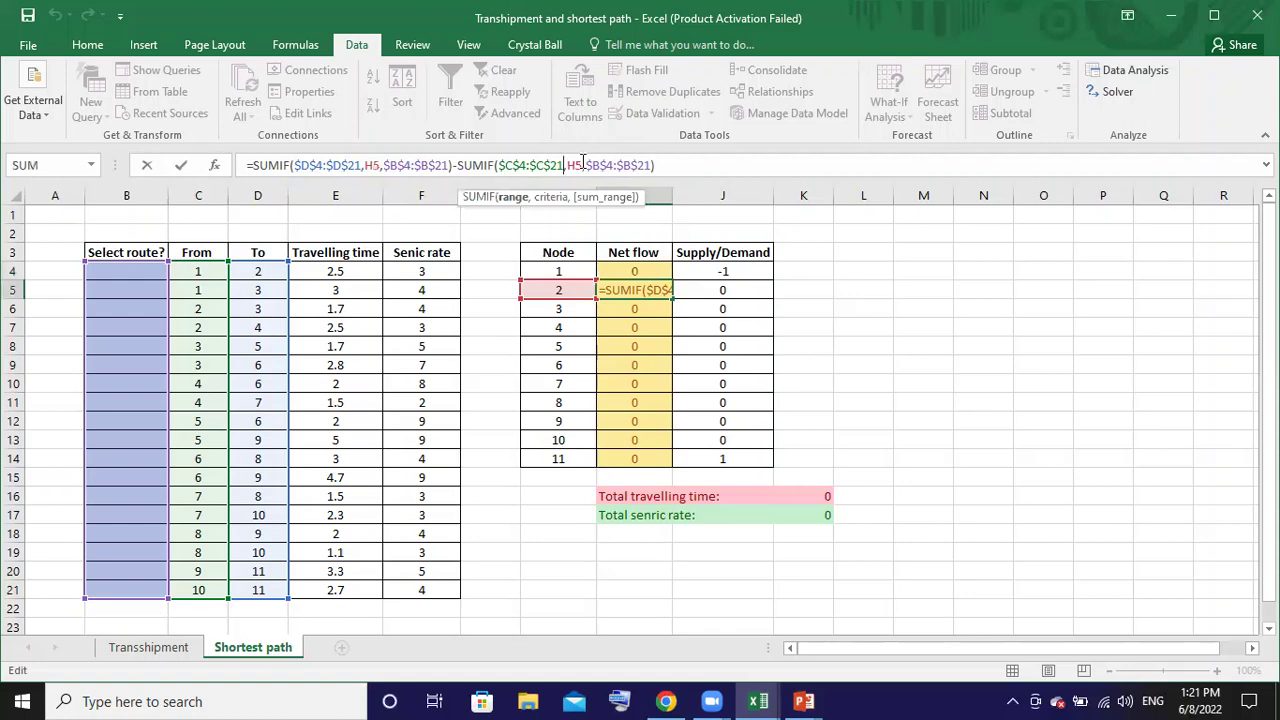
key(Return)
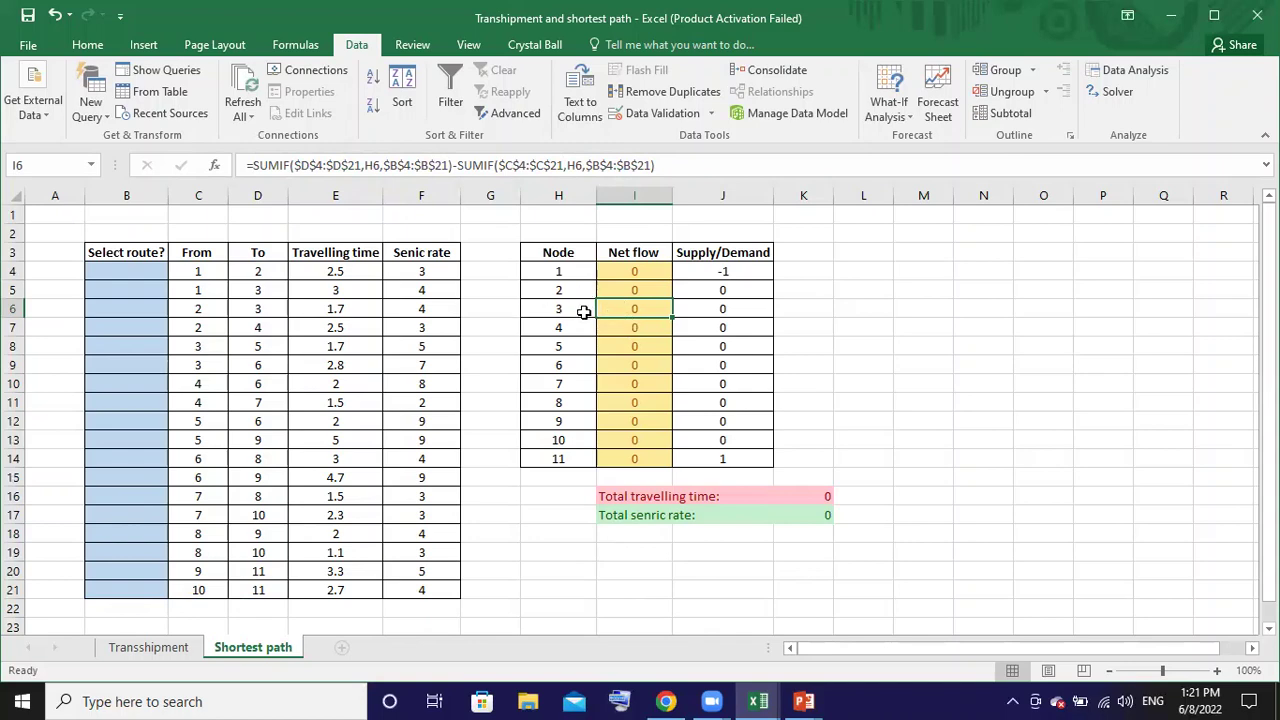
click(600, 366)
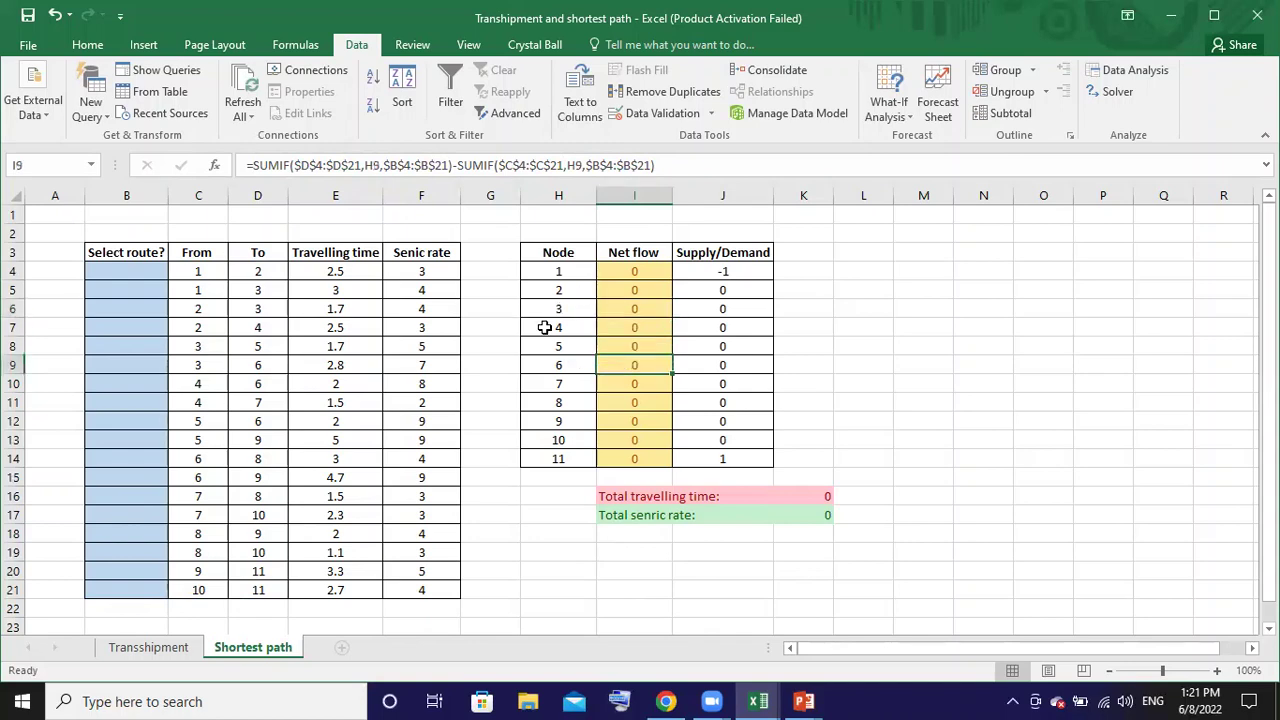
click(410, 166)
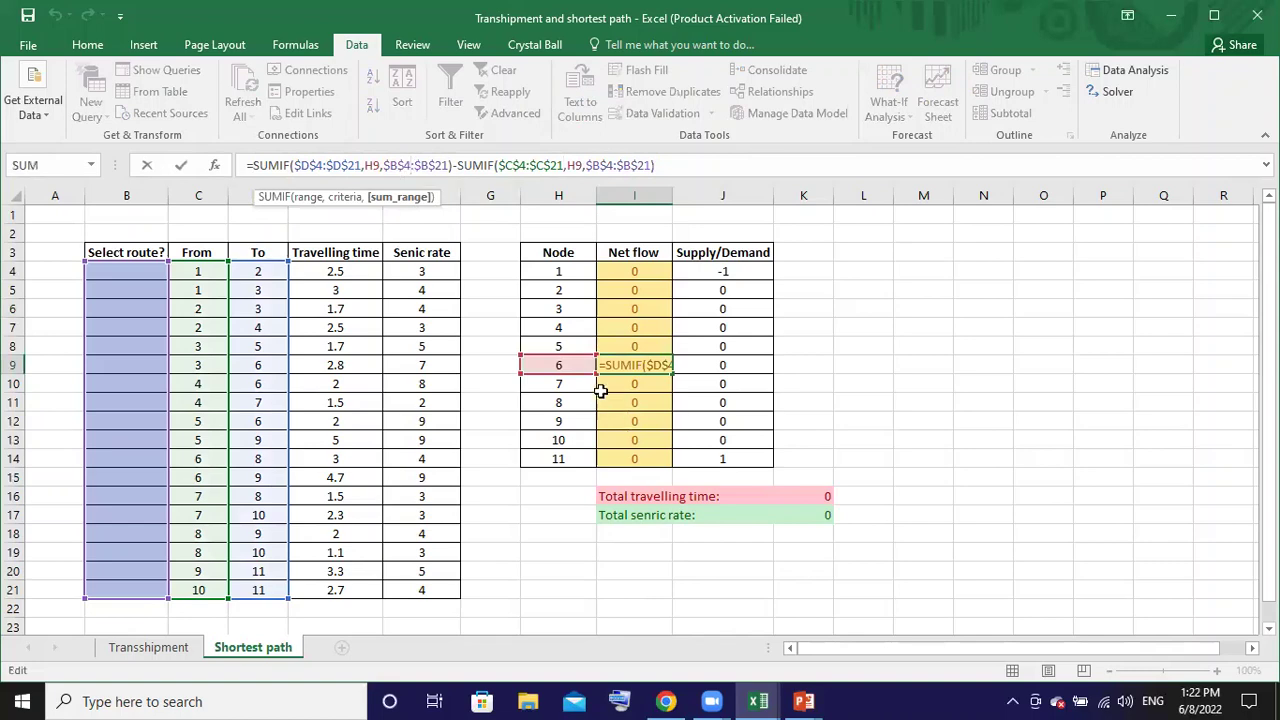
key(Return)
click(622, 443)
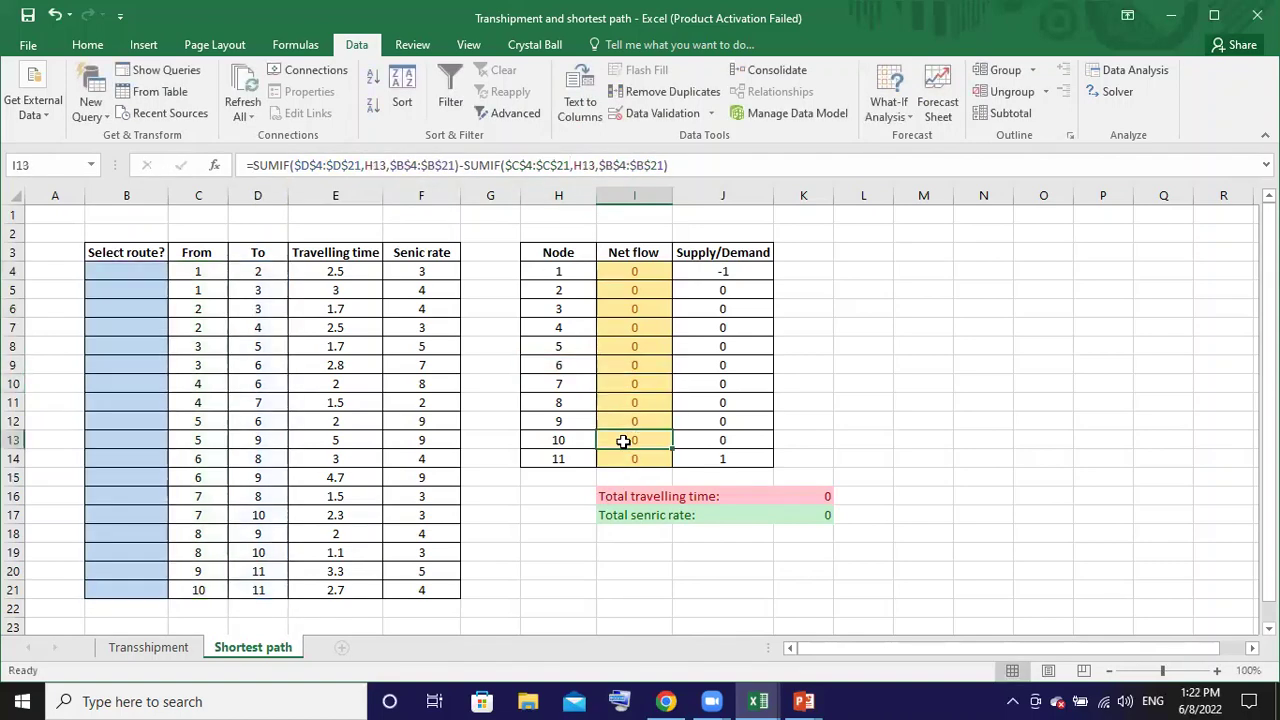
click(404, 165)
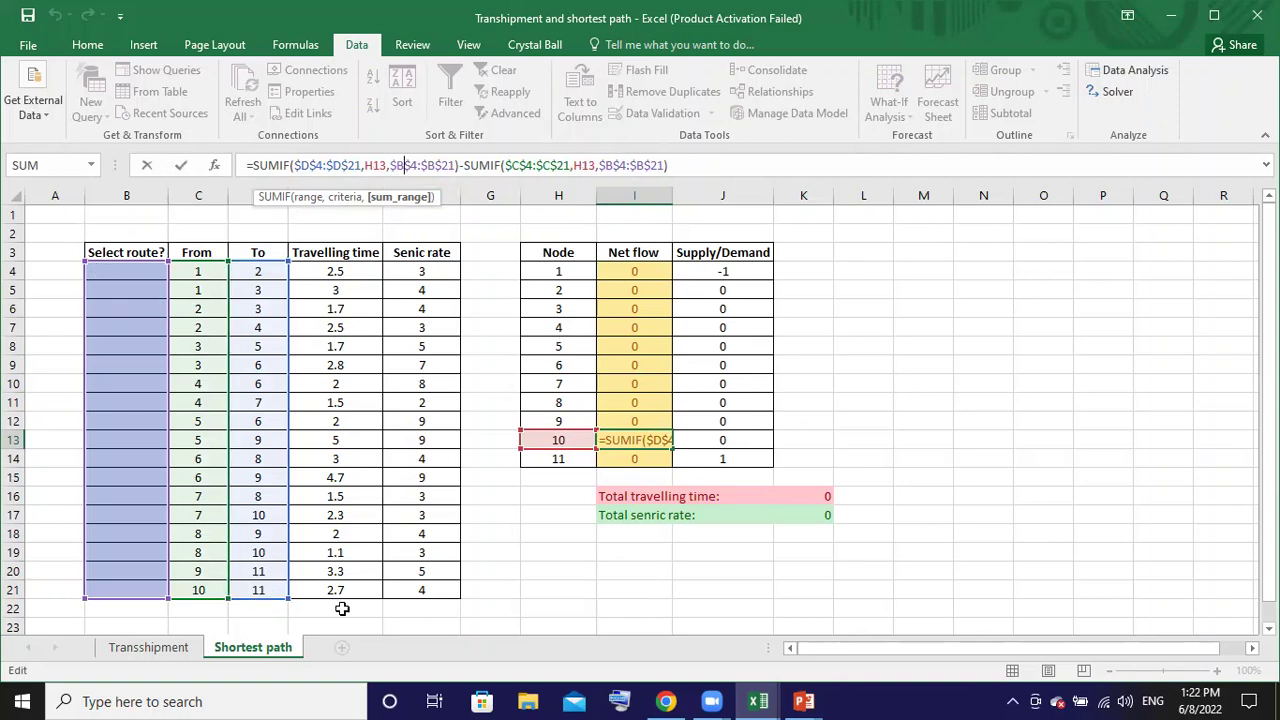
key(Return)
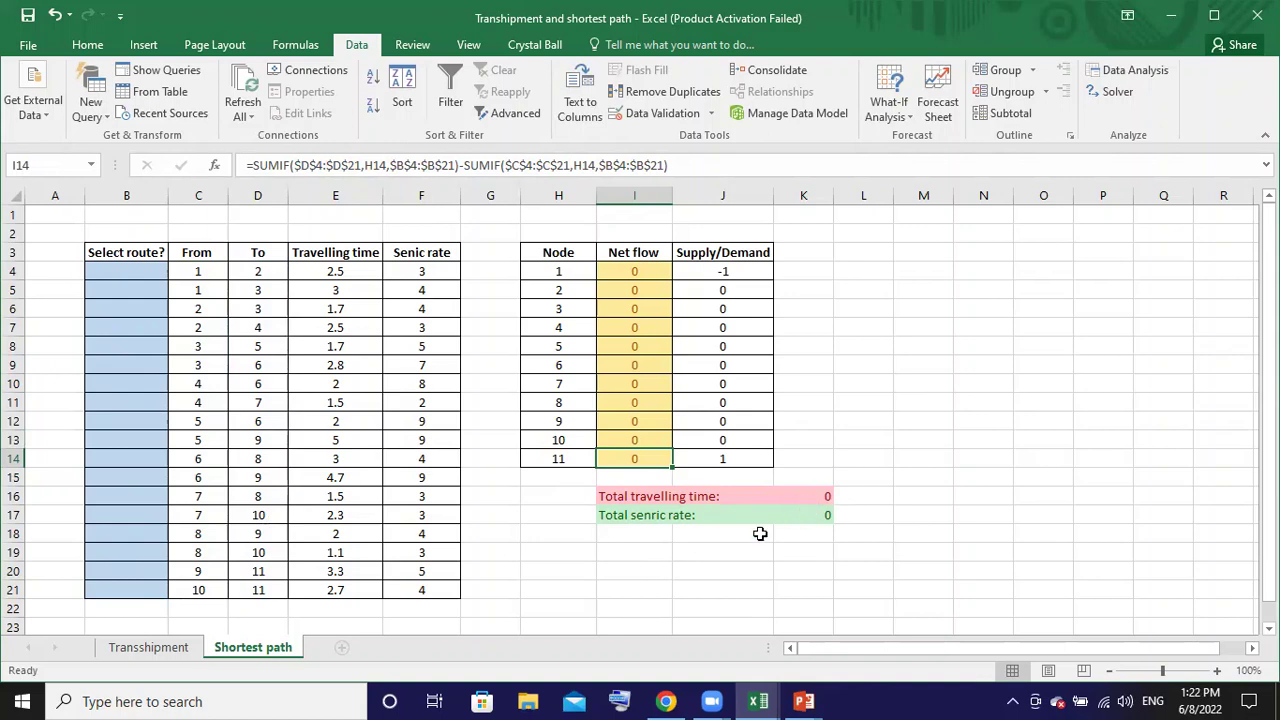
Review the Solver objective K17, route variables B4:B21 and net-flow constraints, then close without solving
click(1117, 92)
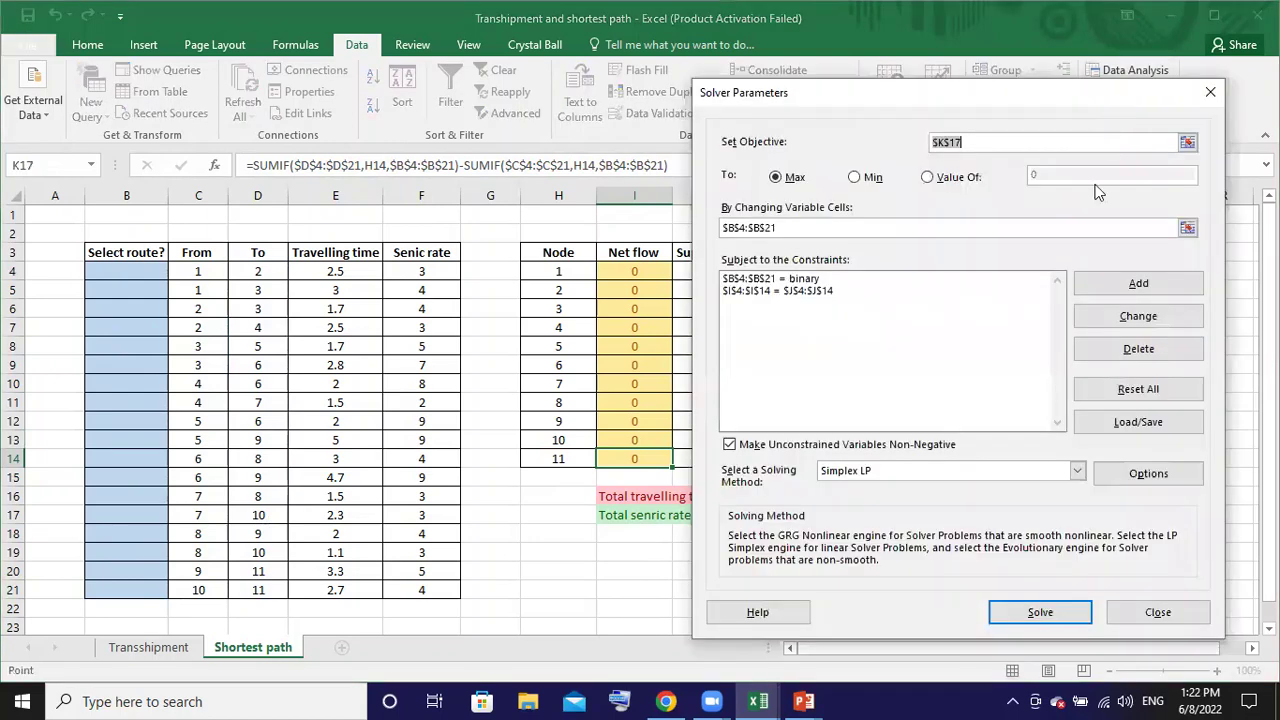
drag(885, 93, 1047, 74)
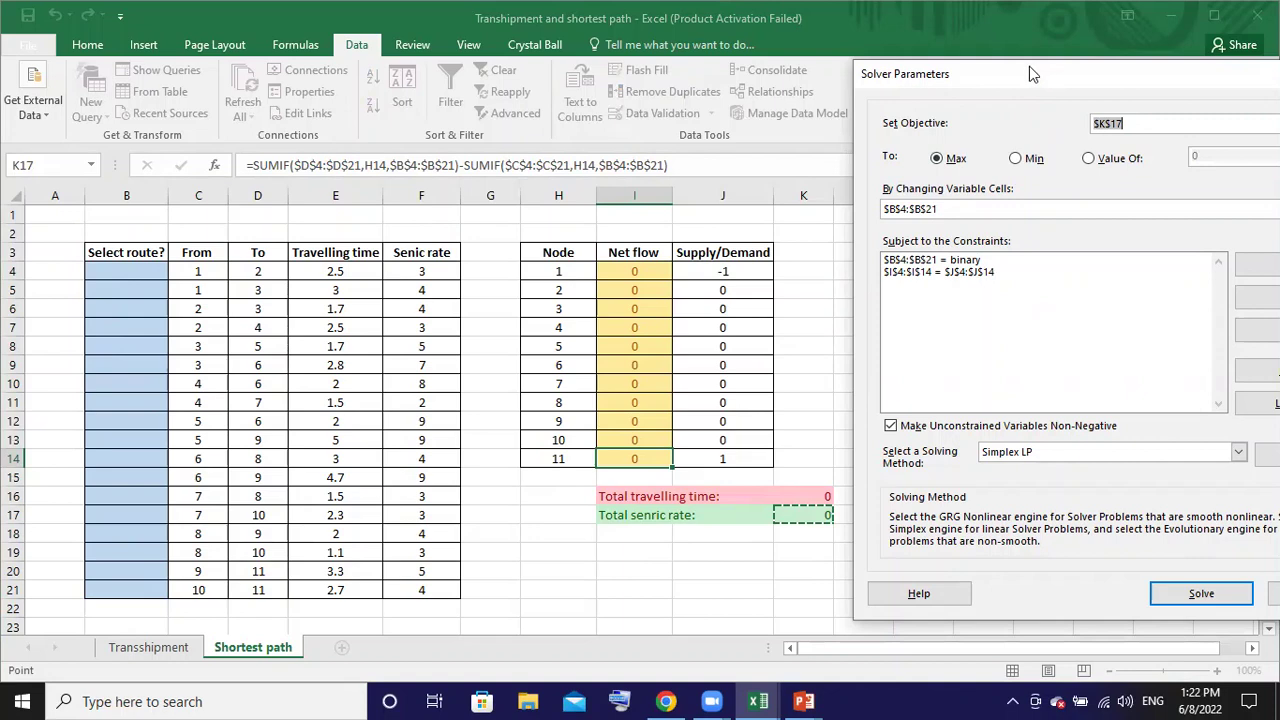
drag(1029, 66, 322, 84)
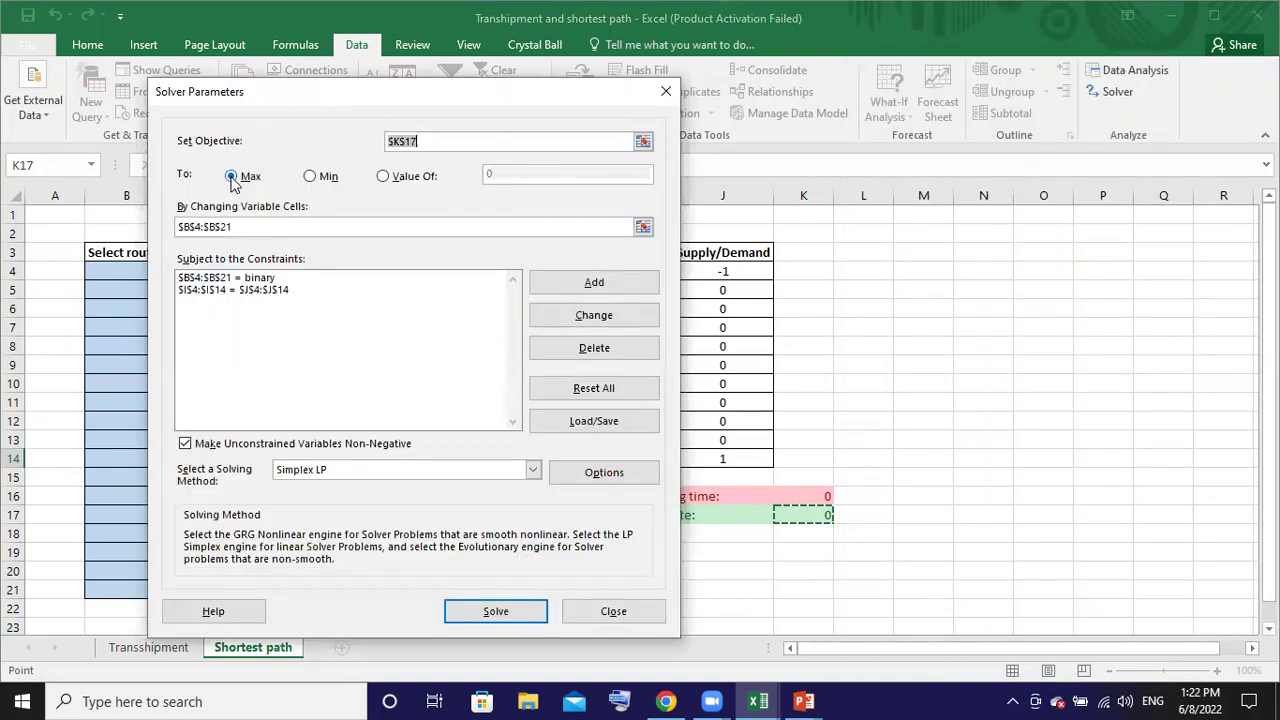
click(614, 612)
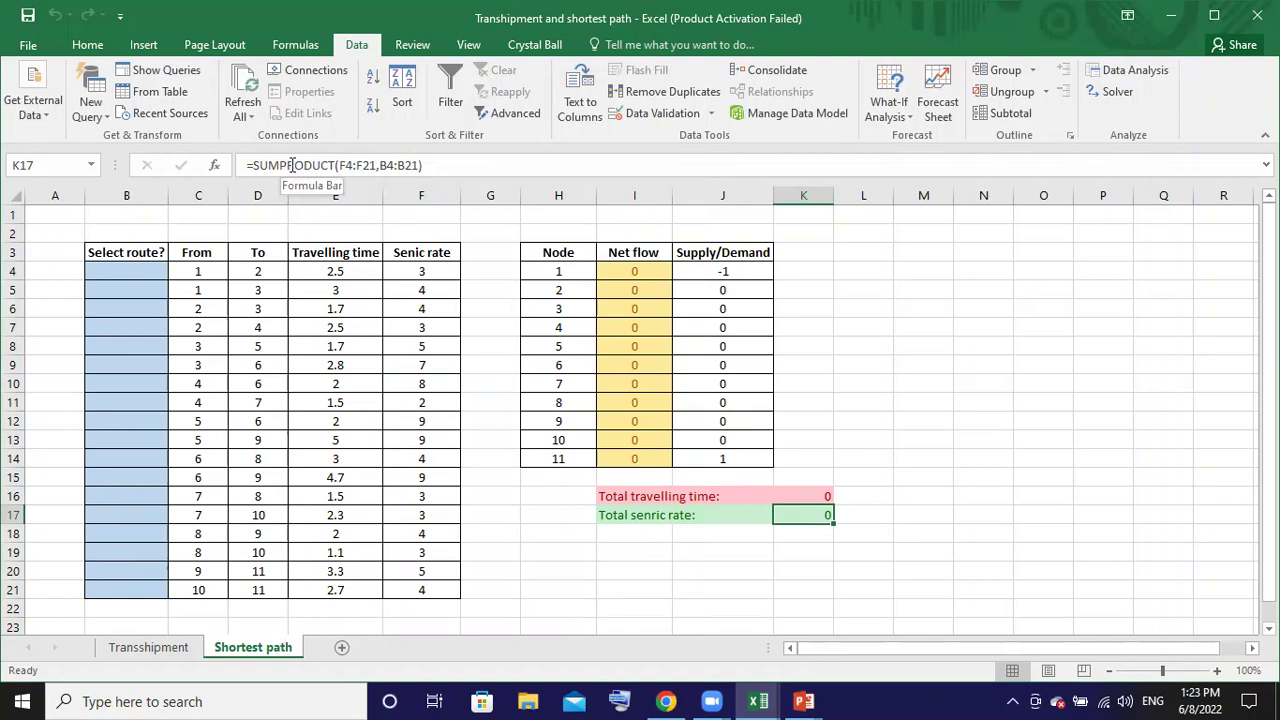
Inspect K17's =SUMPRODUCT(F4:F21,B4:B21) scenic rate formula, then switch to the network slide
click(364, 165)
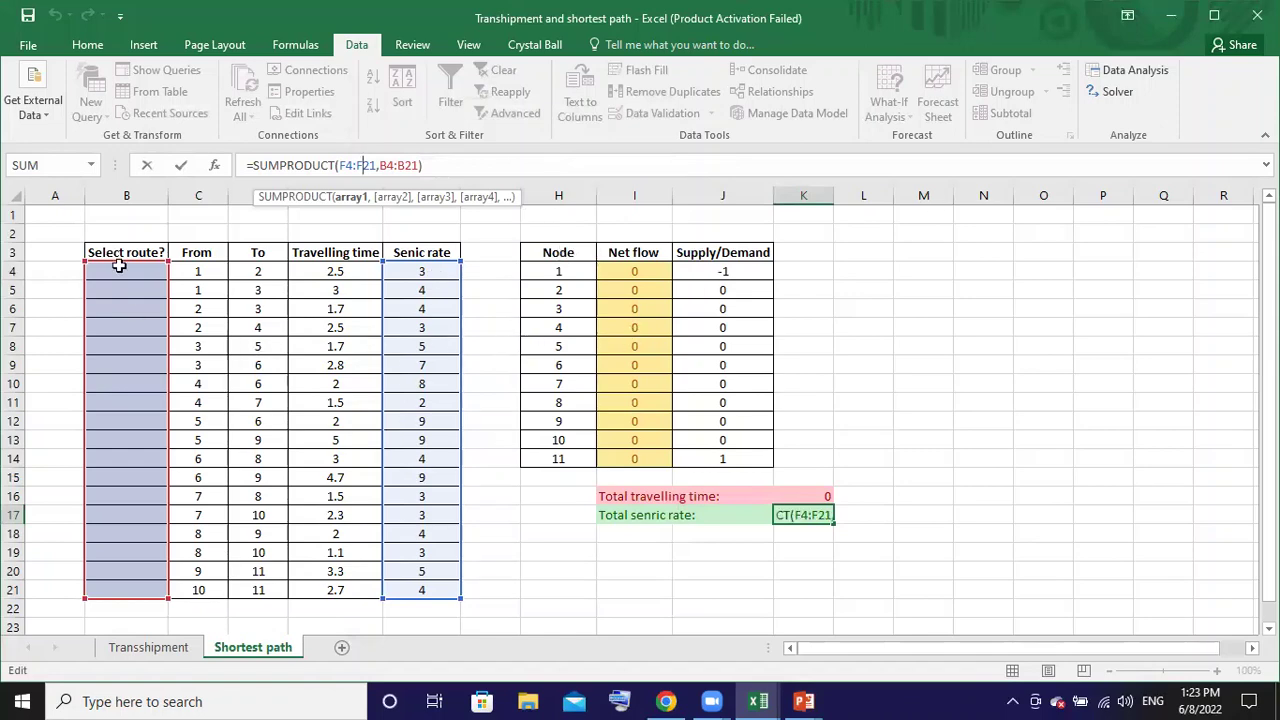
key(alt+Tab)
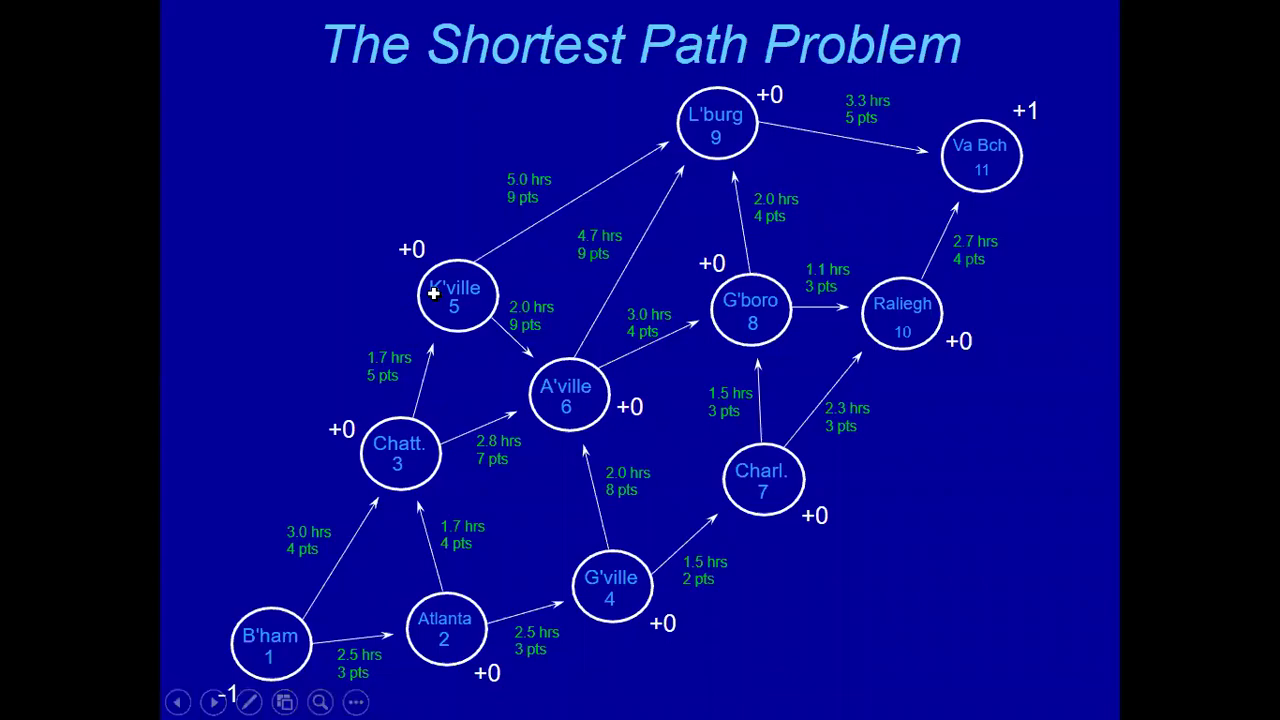
Return from the network slide to Excel and commit K17's scenic rate formula
key(alt+Tab)
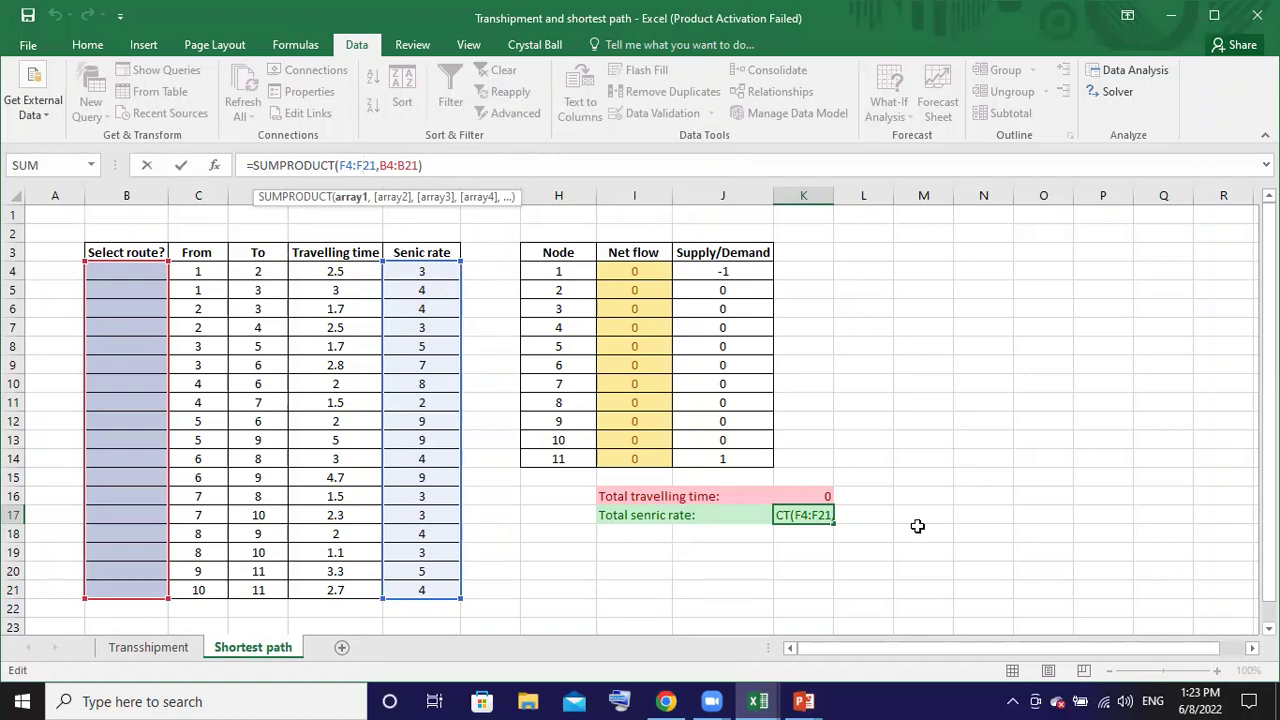
key(Return)
Review and commit K16's =SUMPRODUCT(E4:E21,B4:B21) travelling-time formula, still showing 0
click(796, 490)
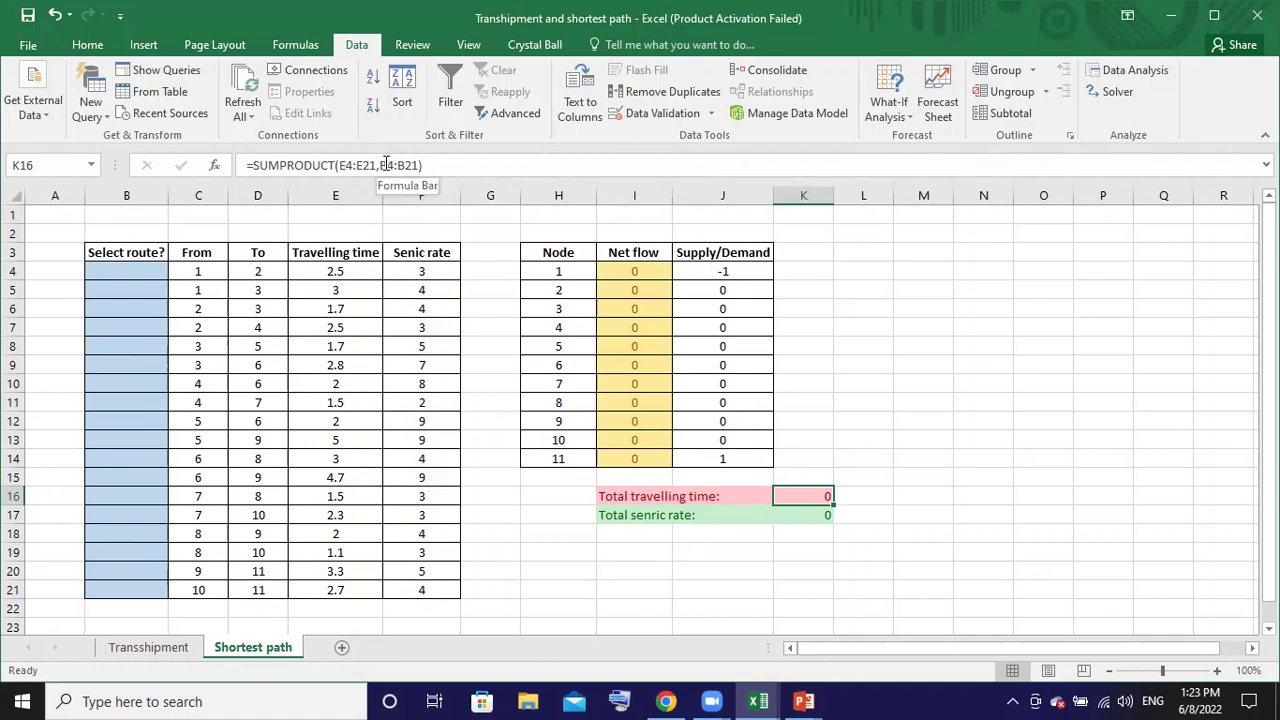
click(385, 165)
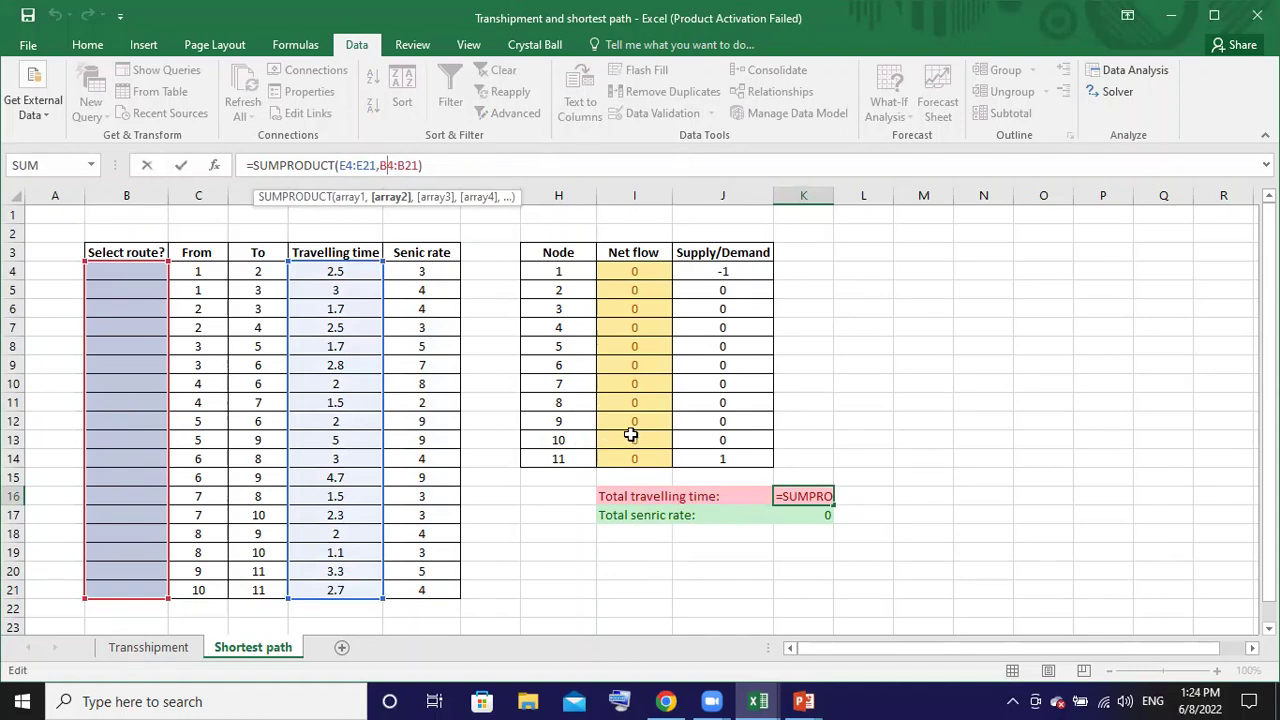
key(Return)
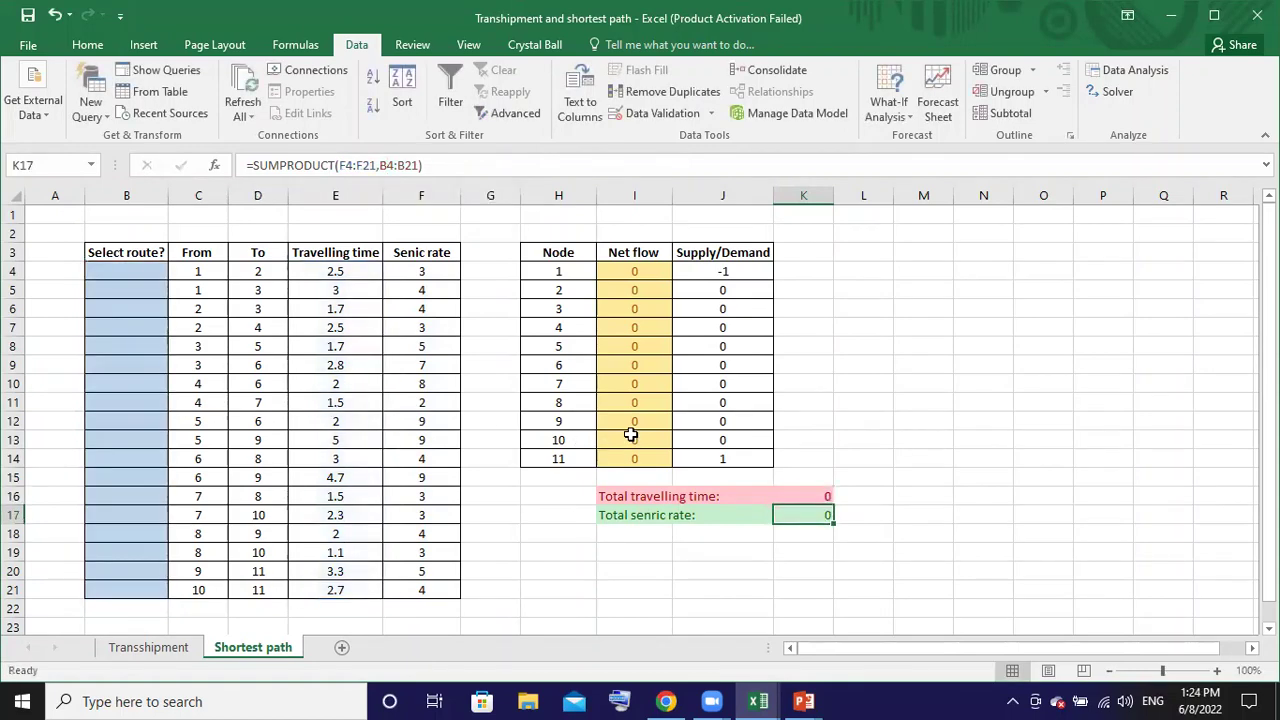
Reopen Solver and set the variable cells to $B$4:$B$21
click(1112, 92)
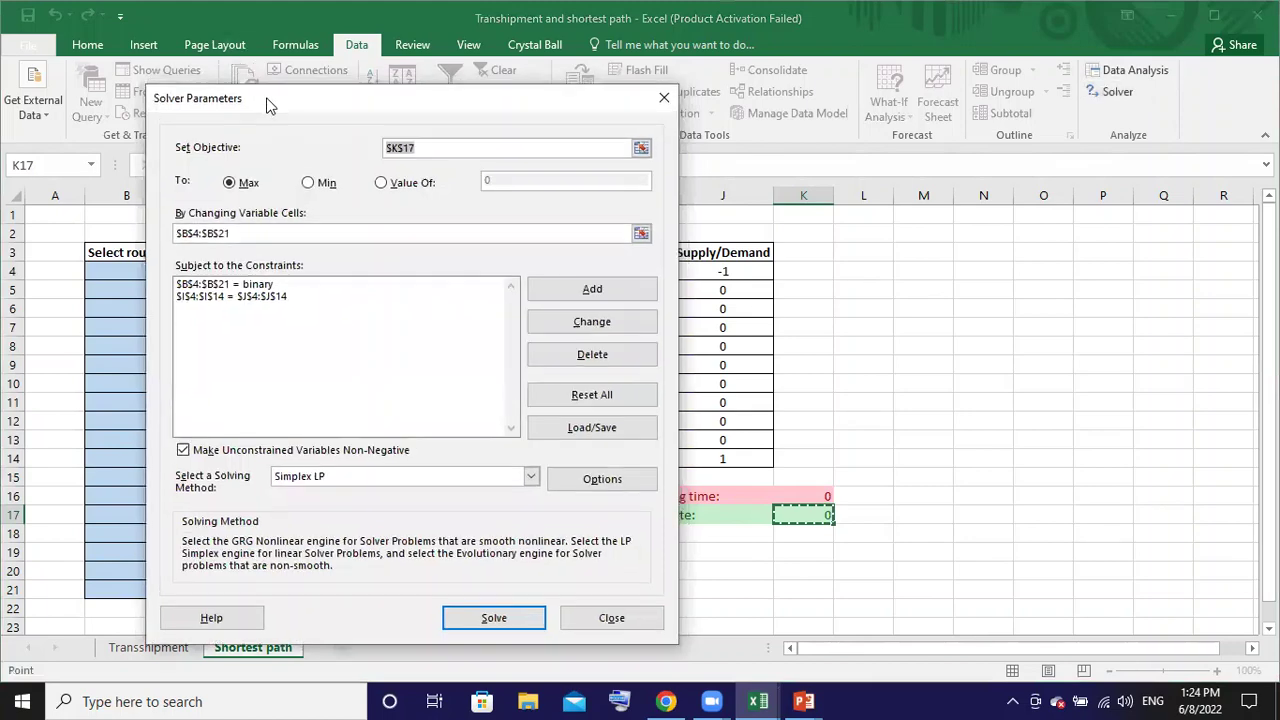
drag(267, 104, 178, 110)
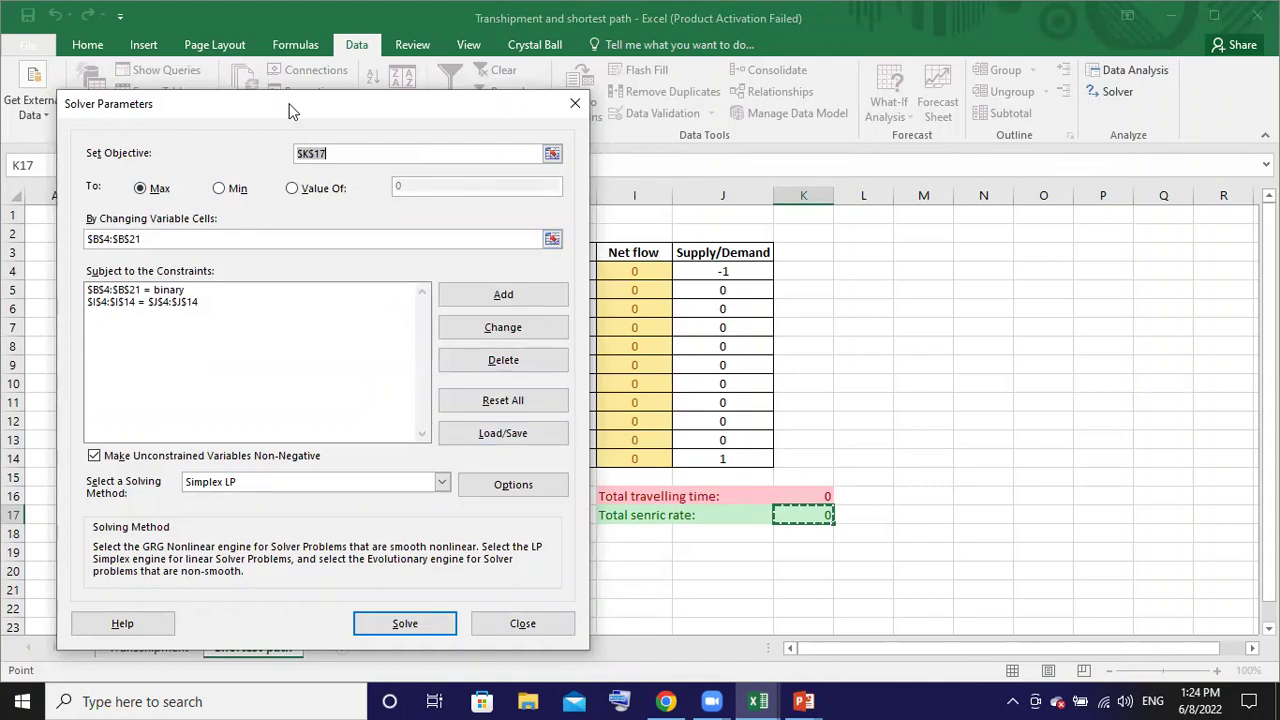
drag(290, 110, 891, 109)
mouse_move(714, 237)
mouse_down()
mouse_move(740, 237)
mouse_move(674, 240)
mouse_up()
key(BackSpace)
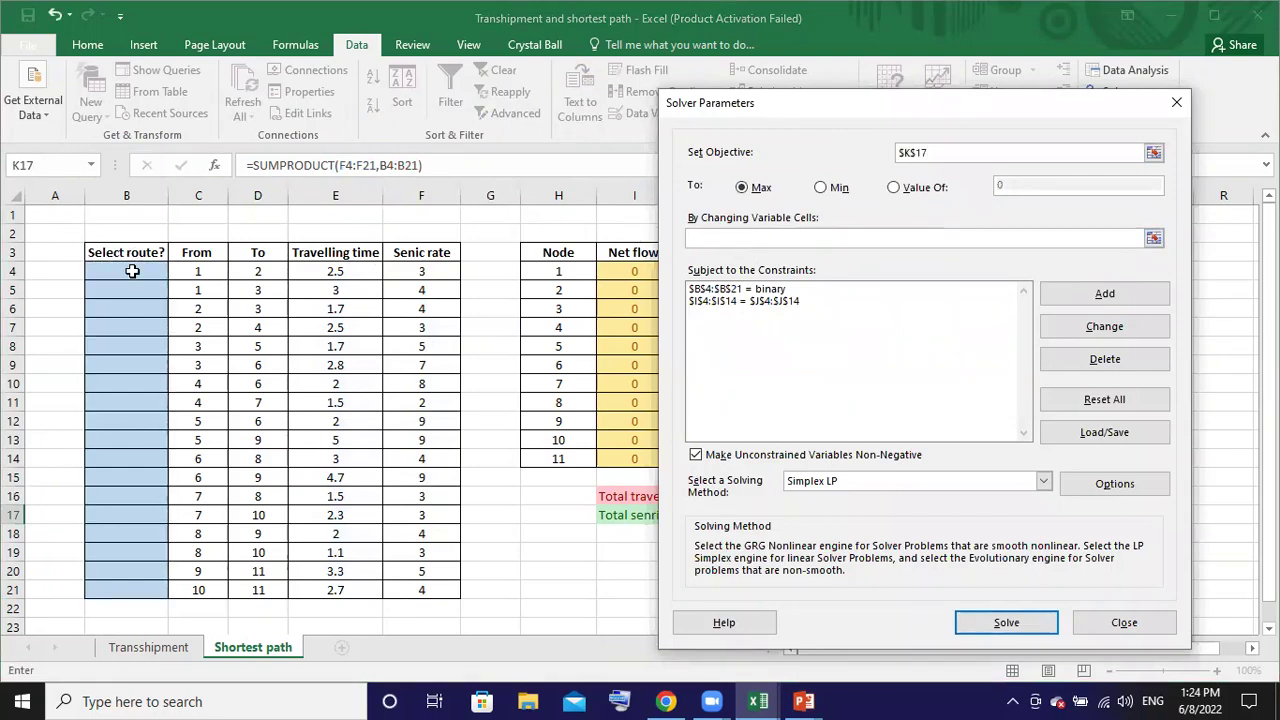
drag(132, 271, 129, 582)
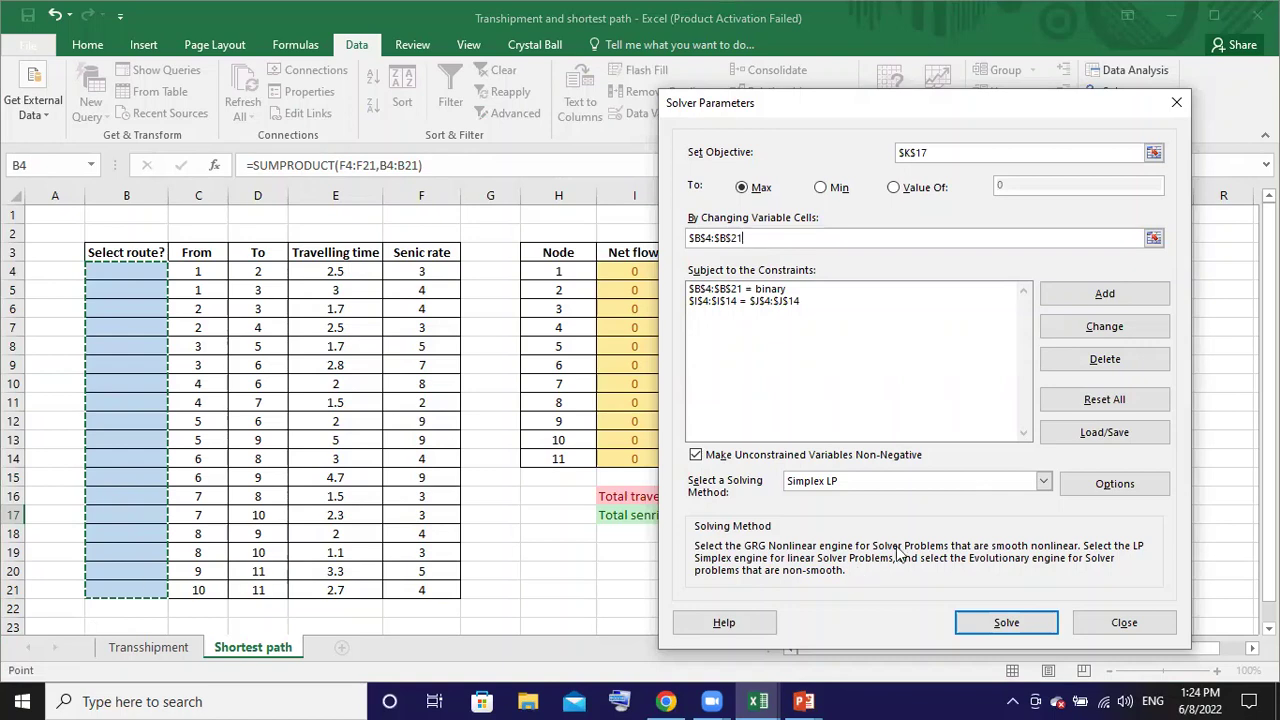
click(805, 238)
Add the constraint $B$4:$B$21 = bin to make route selections binary
click(1077, 296)
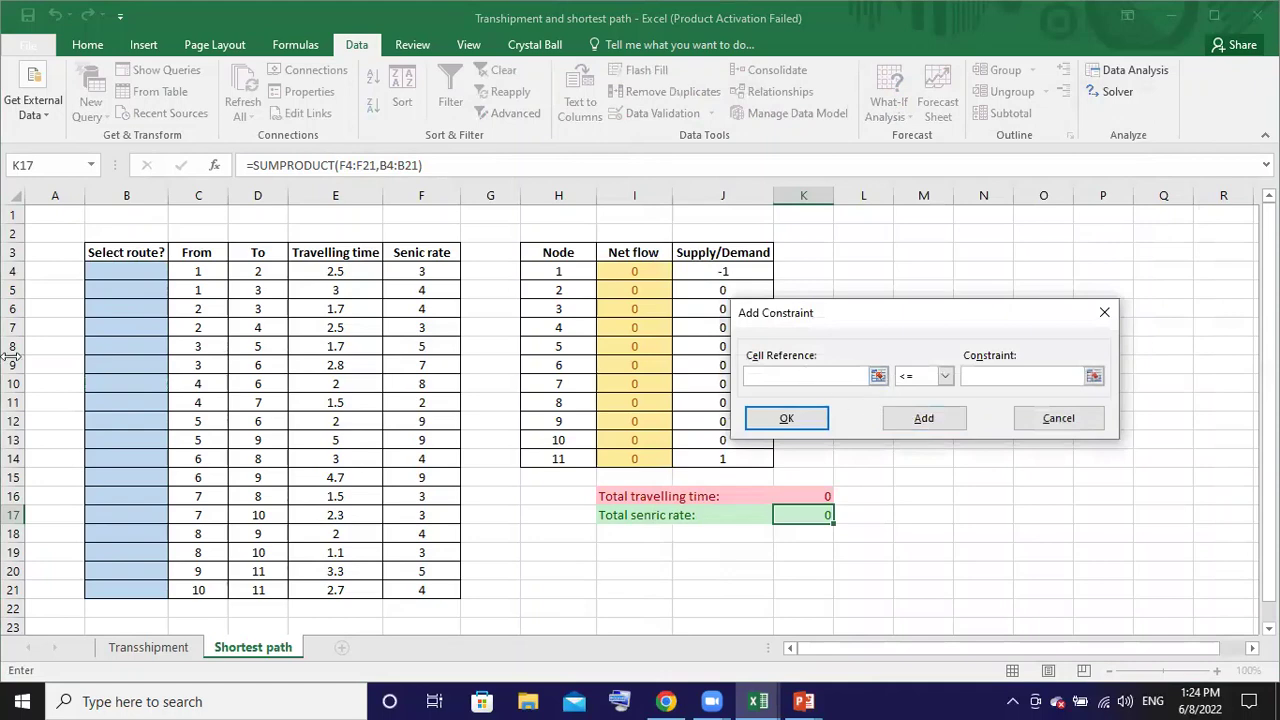
drag(116, 271, 136, 593)
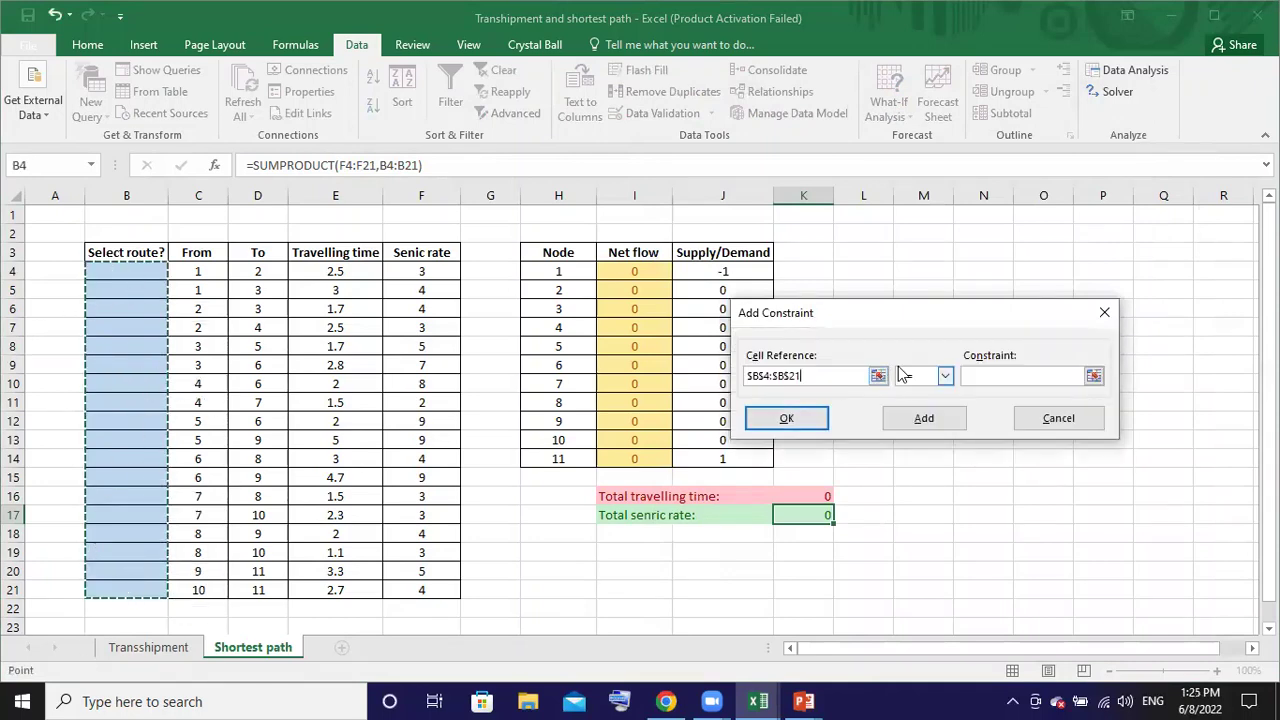
click(927, 385)
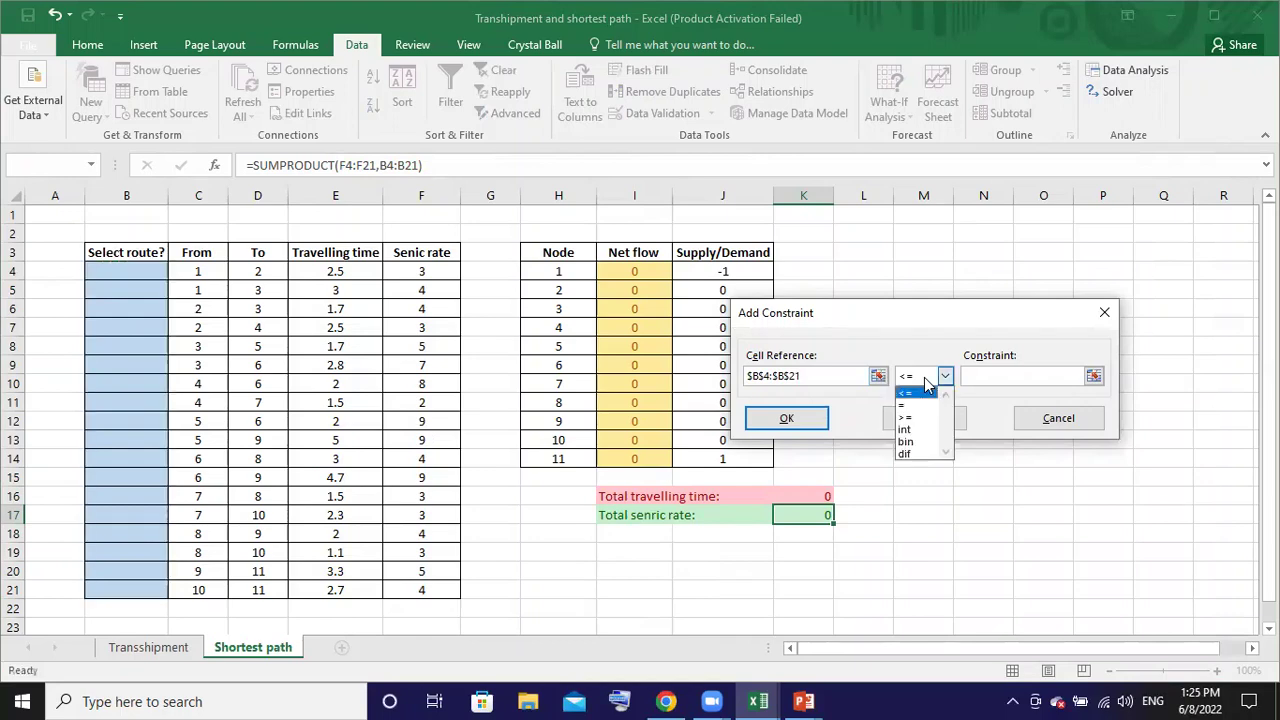
click(928, 441)
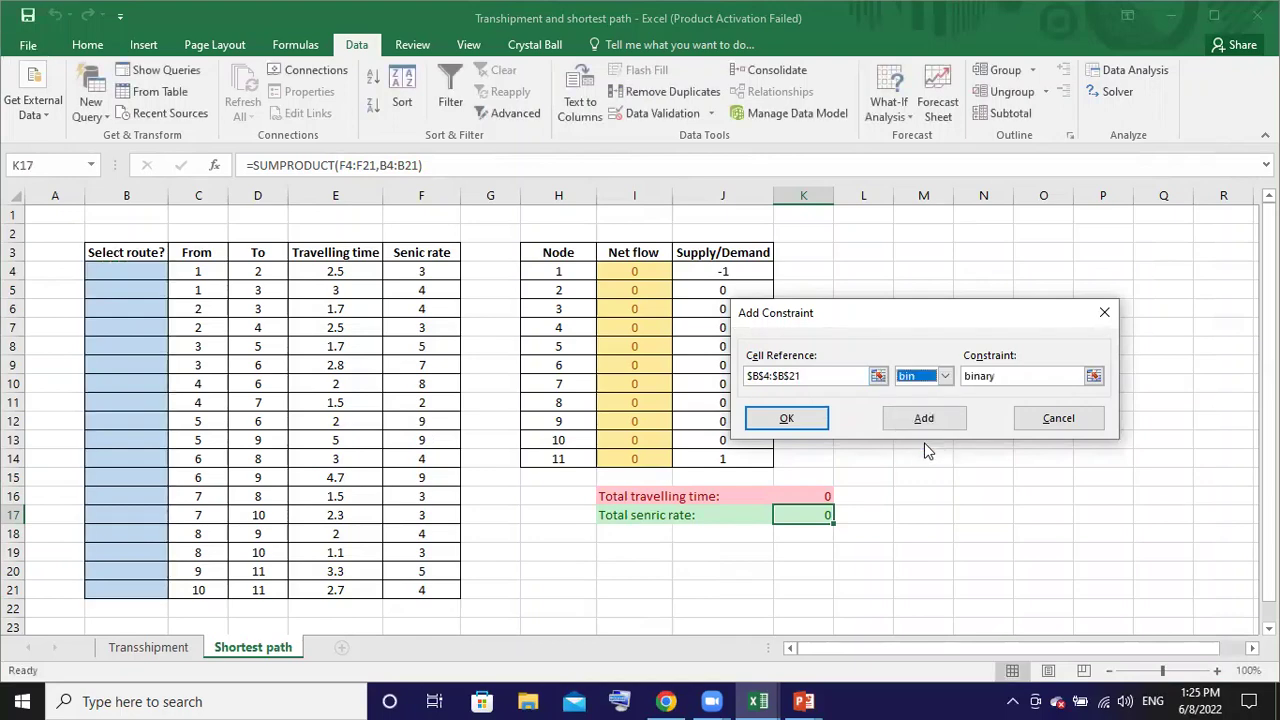
click(776, 424)
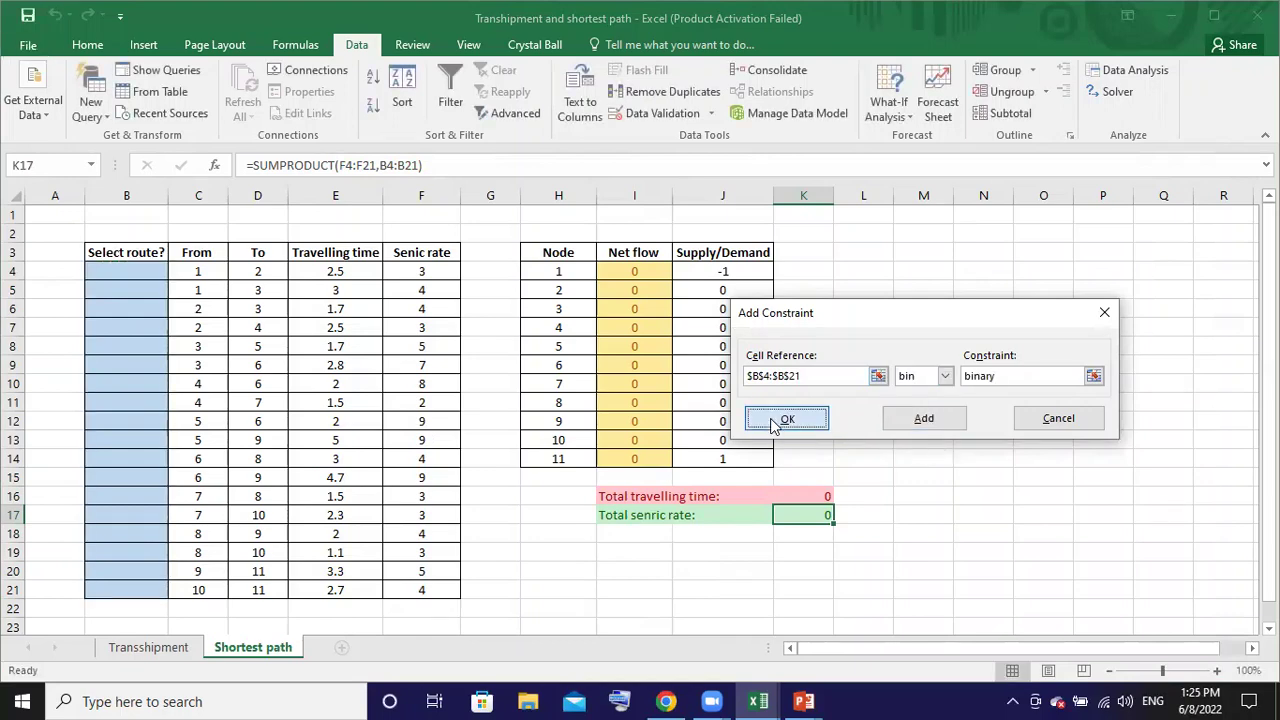
Delete the duplicate $B$4:$B$21 = binary constraint from Solver, keeping the net-flow constraint, and close Solver
click(748, 302)
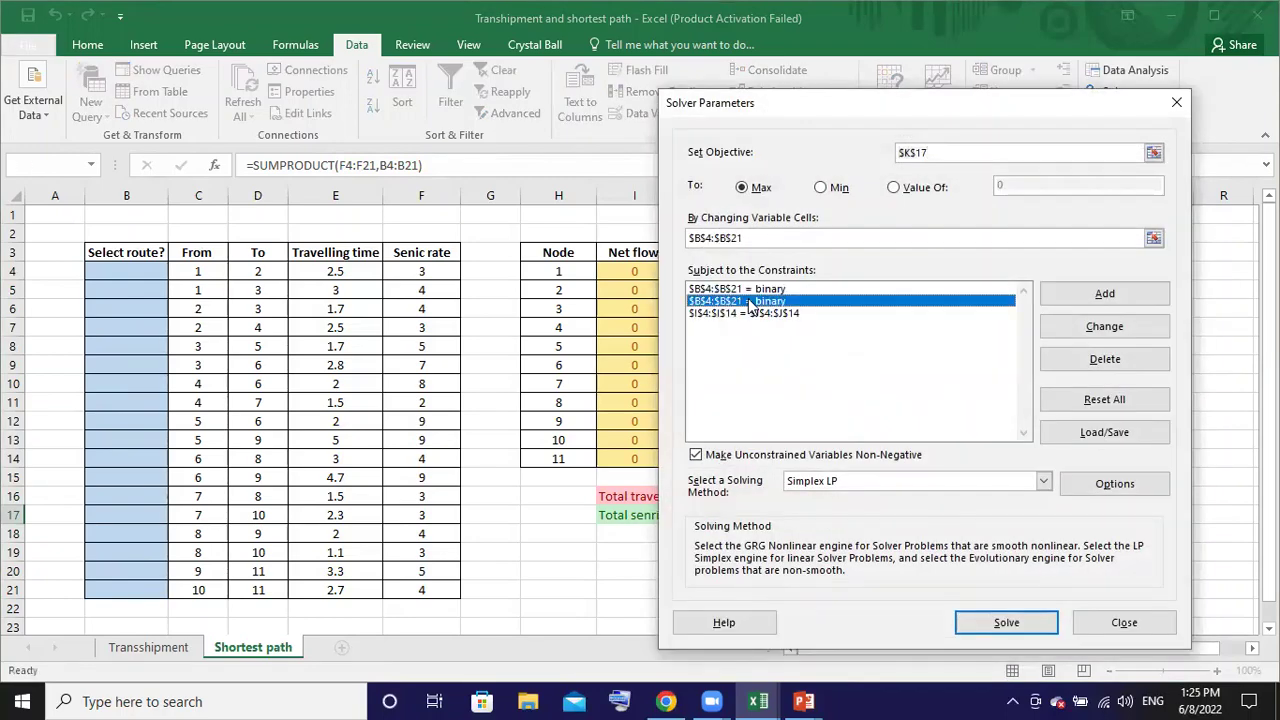
click(1097, 356)
key(Return)
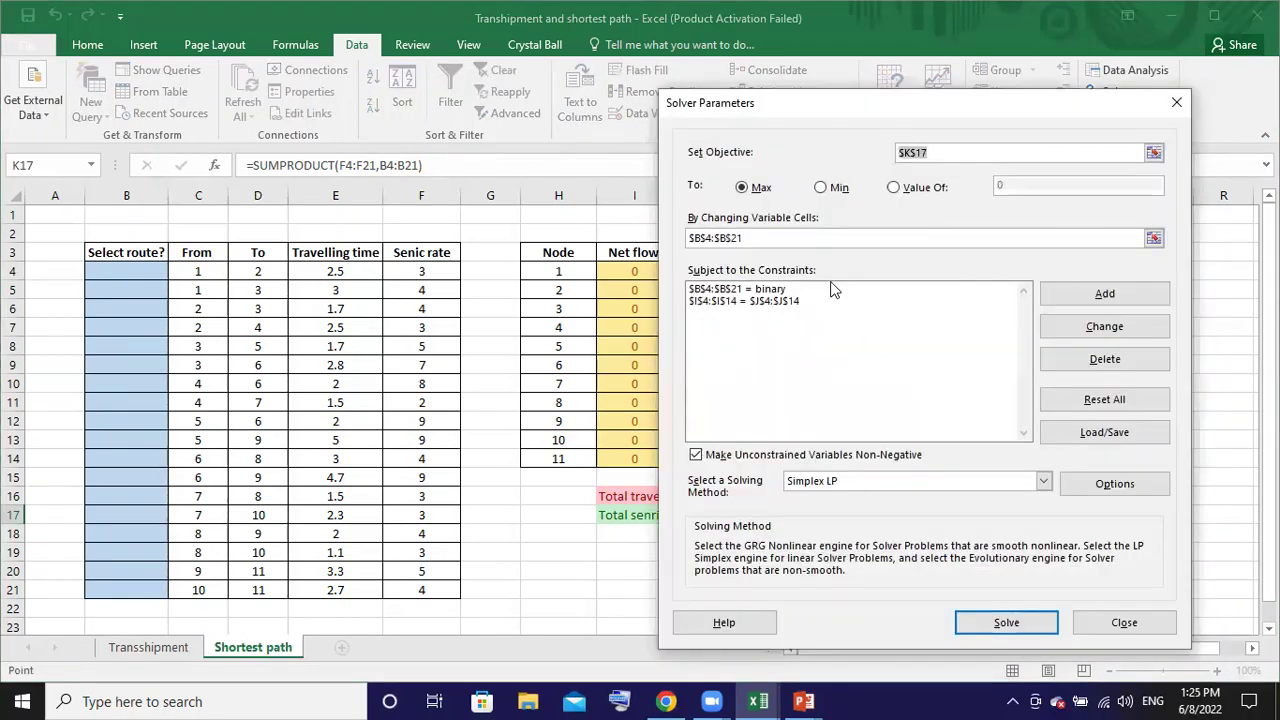
click(747, 303)
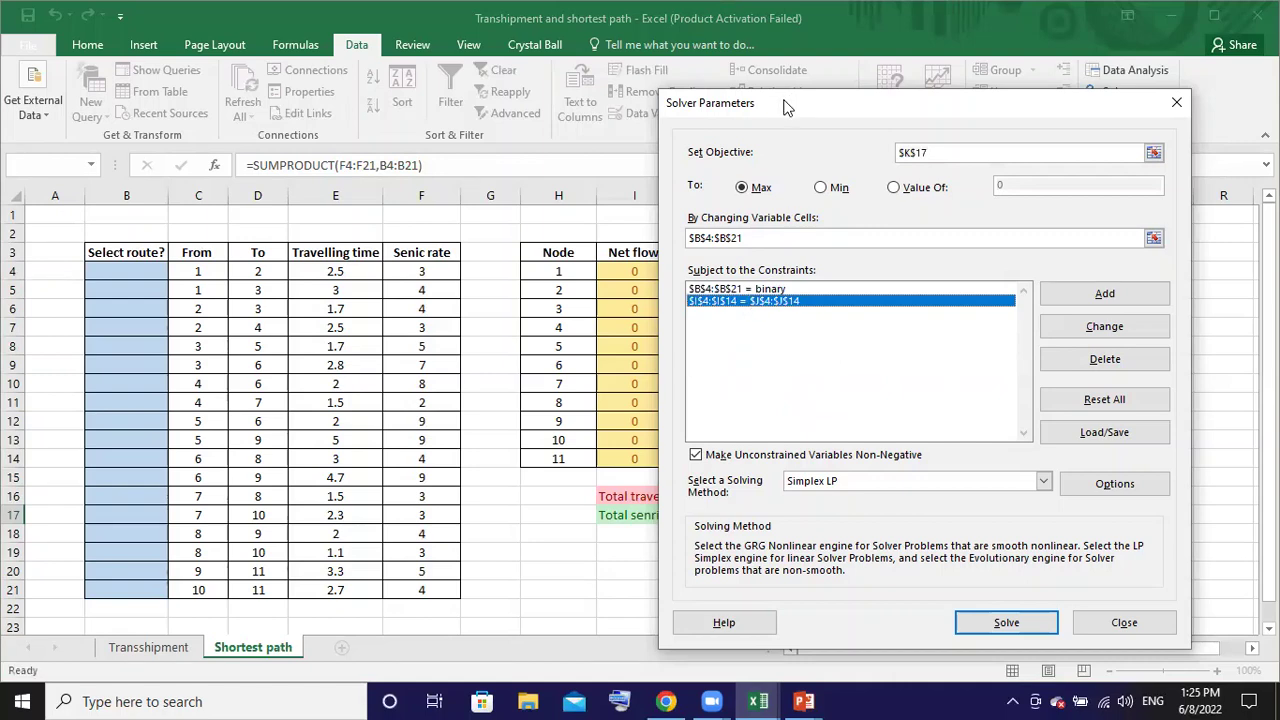
drag(790, 108, 854, 82)
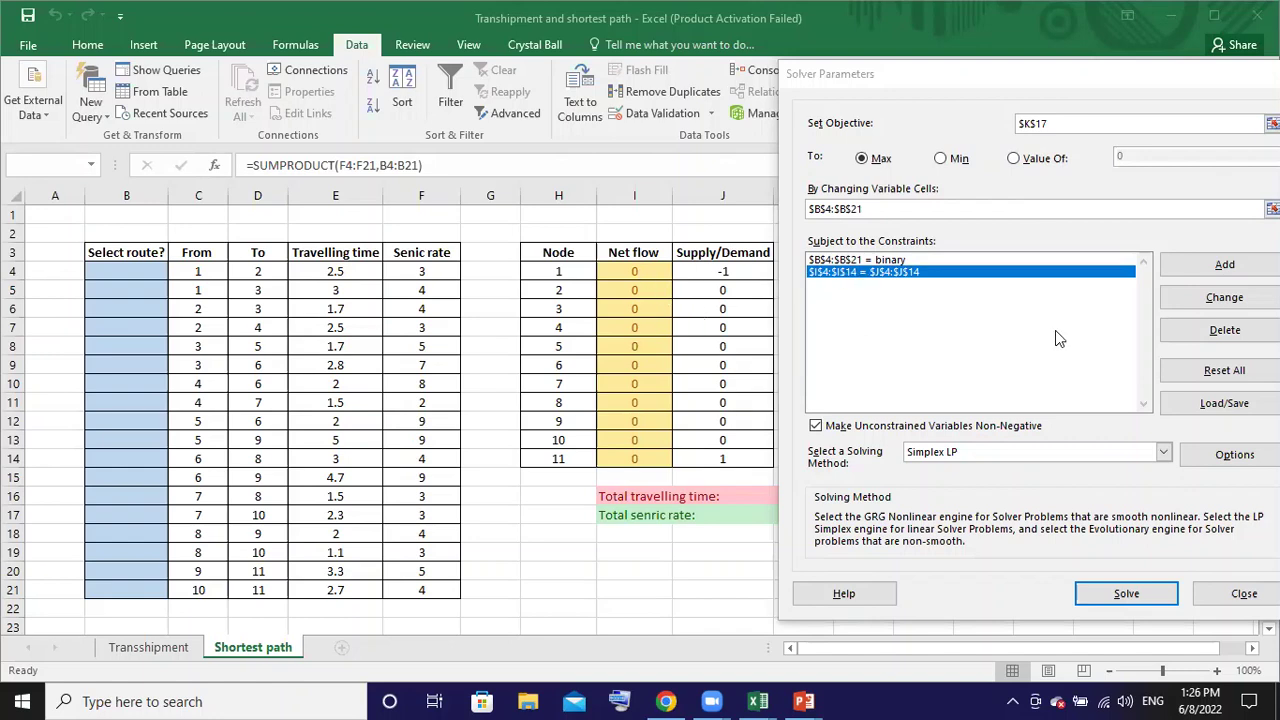
key(Escape)
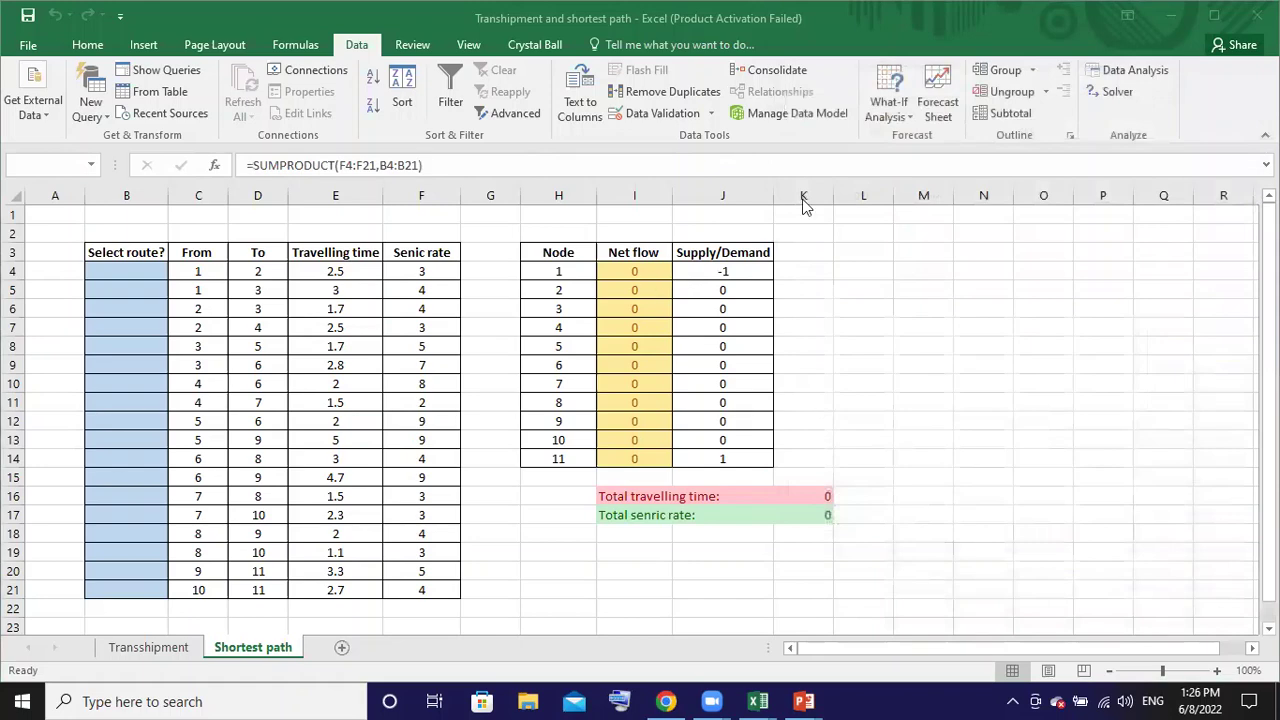
Add the Solver constraint $I$4:$I$14 = $J$4:$J$14 so each node's net flow equals its supply/demand
click(1110, 93)
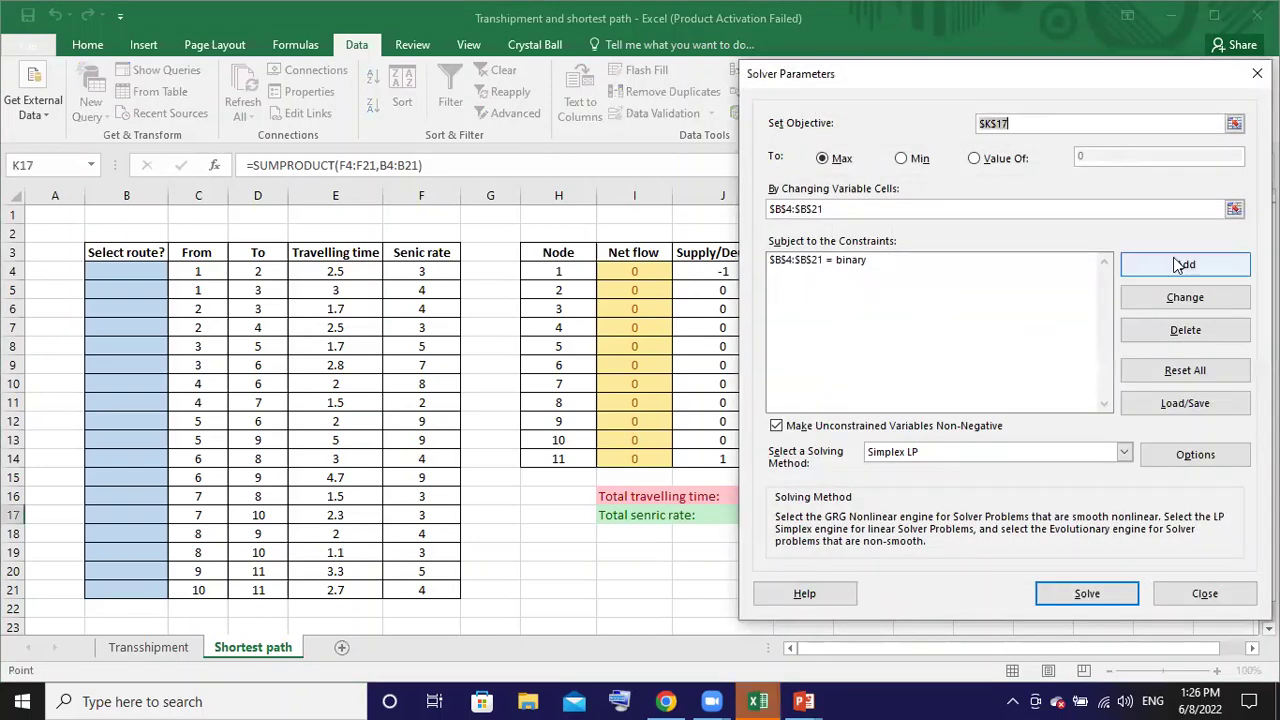
click(1178, 264)
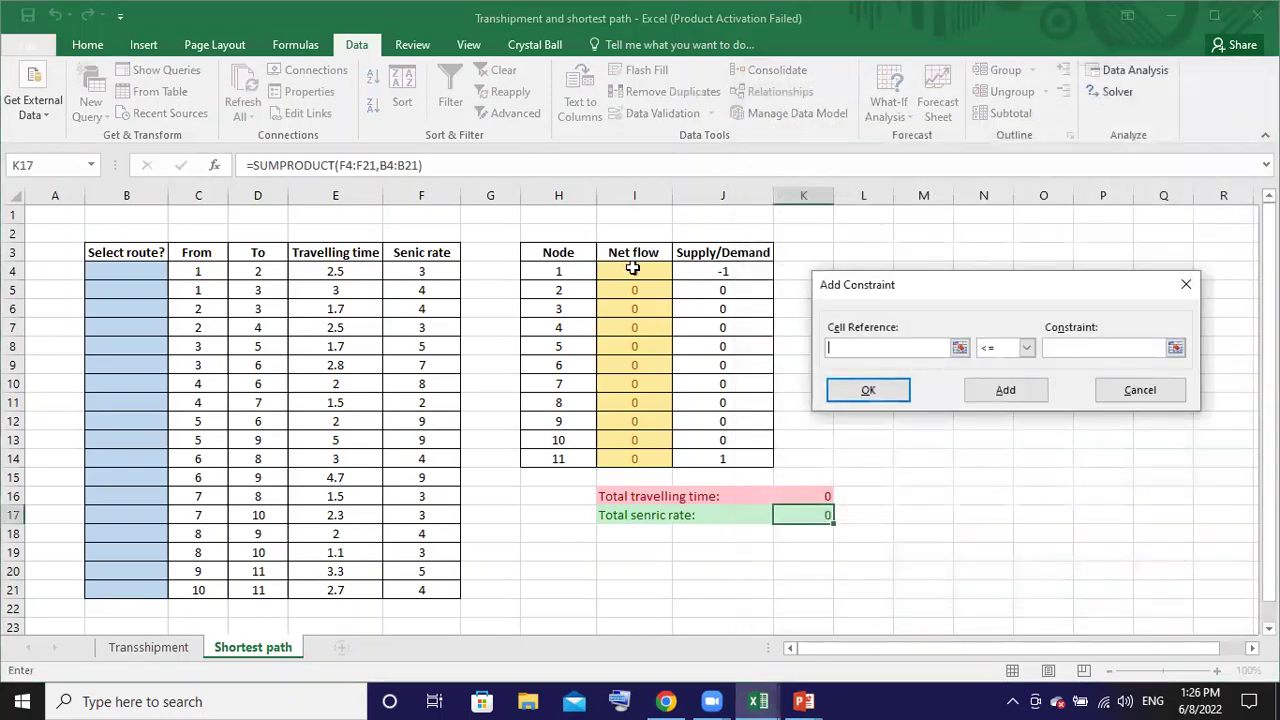
drag(633, 268, 636, 458)
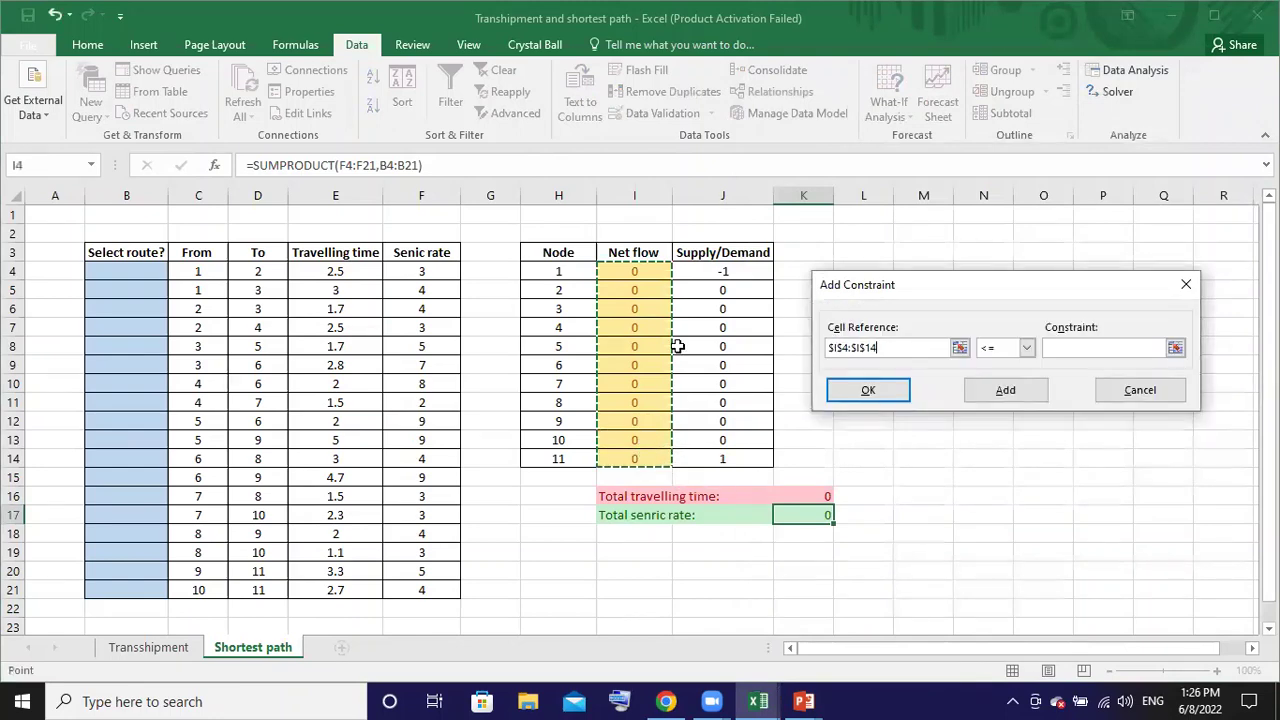
click(1026, 347)
click(992, 377)
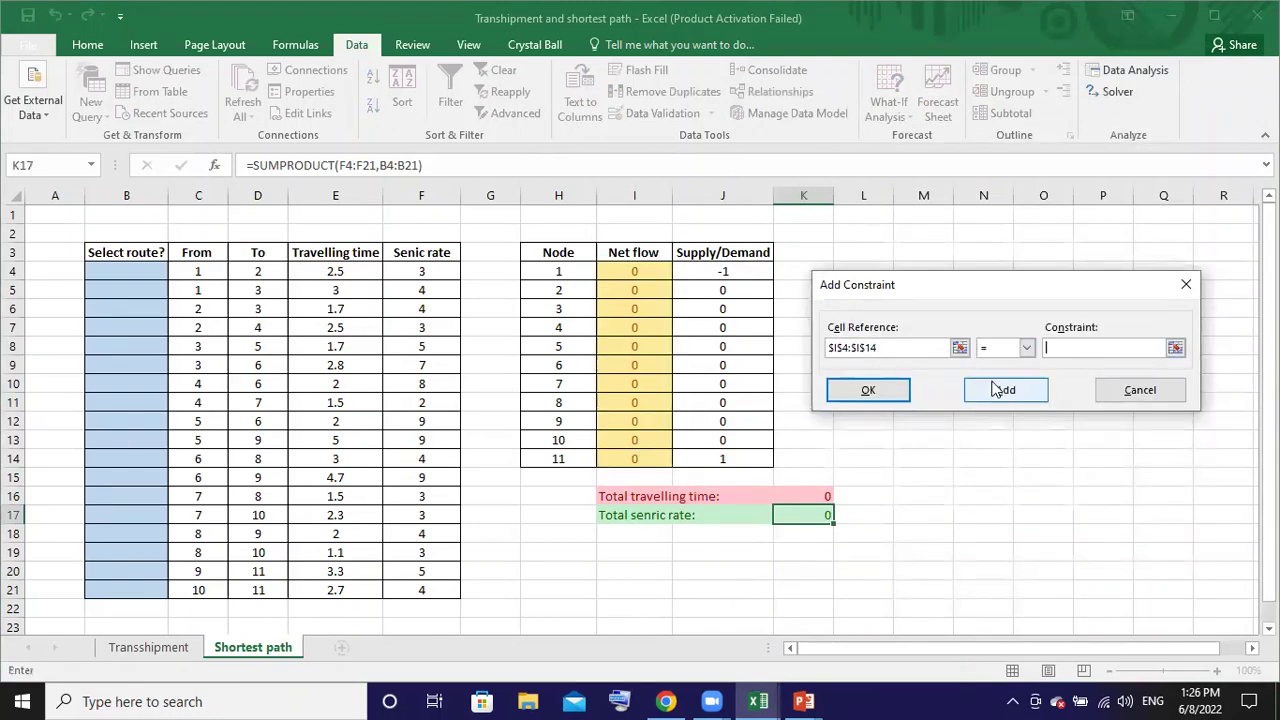
mouse_move(750, 271)
mouse_down()
mouse_move(745, 452)
mouse_move(745, 440)
mouse_up()
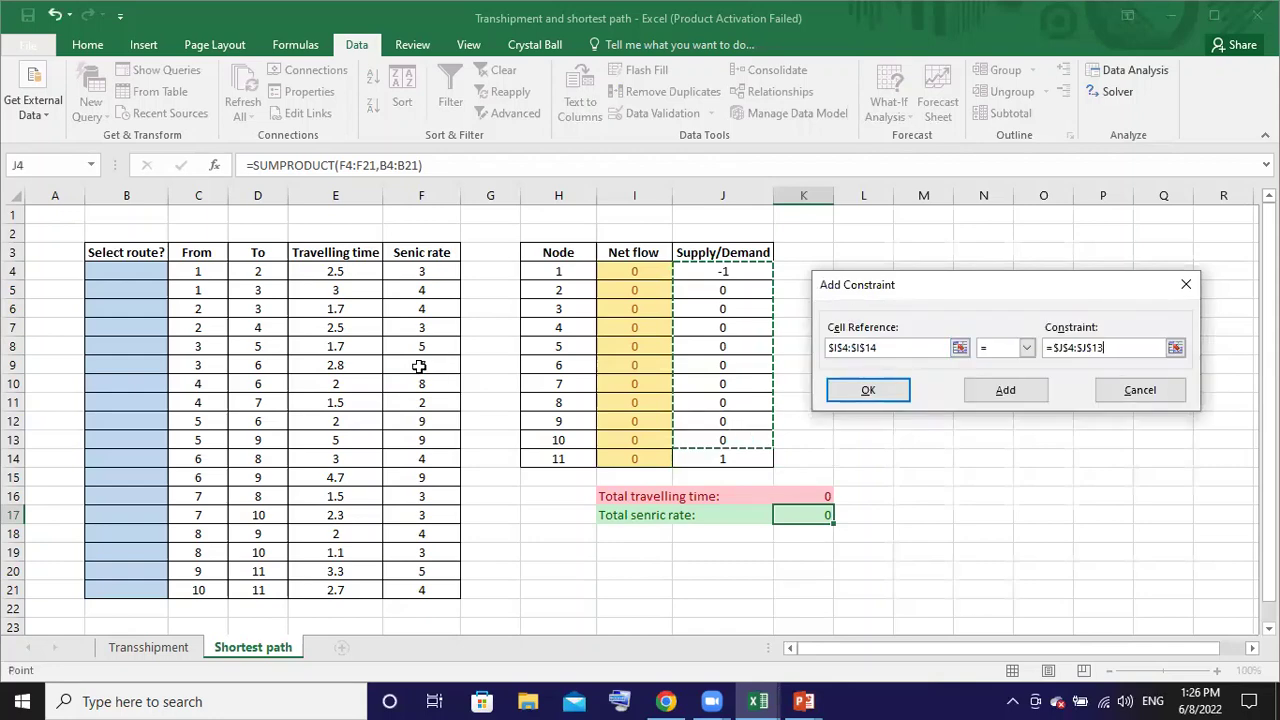
drag(714, 272, 715, 447)
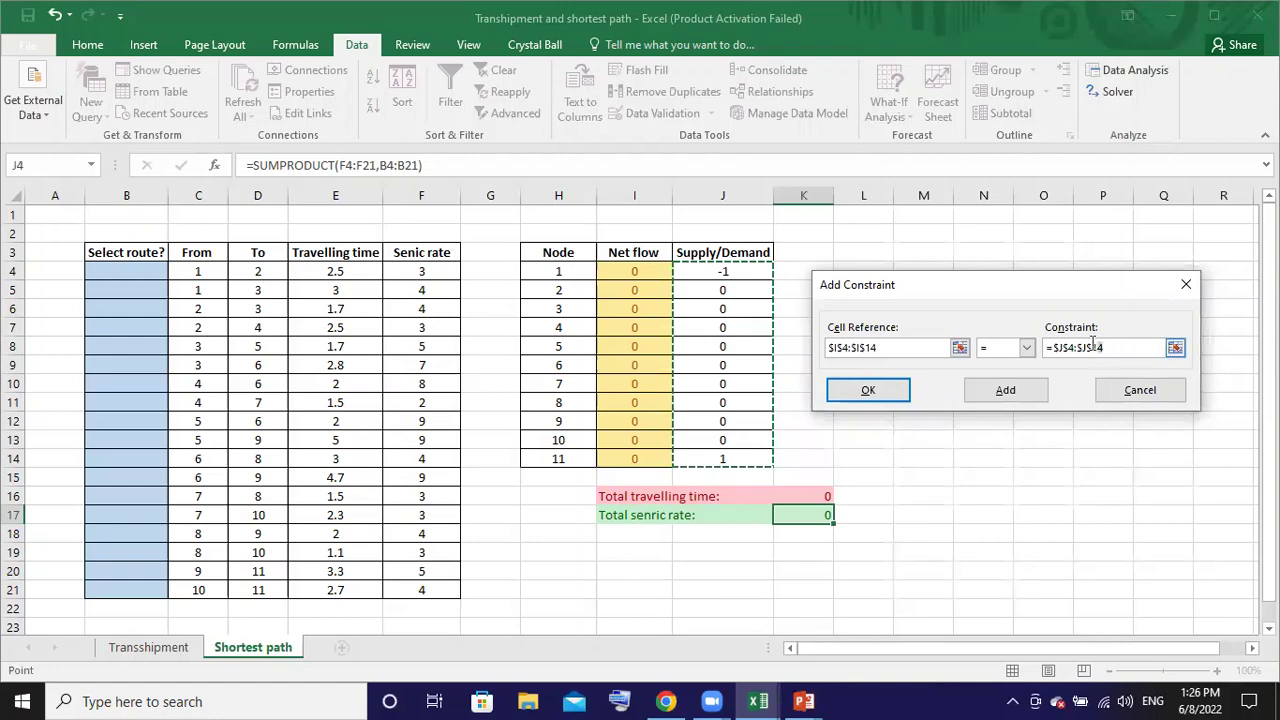
drag(1093, 347, 985, 347)
key(BackSpace)
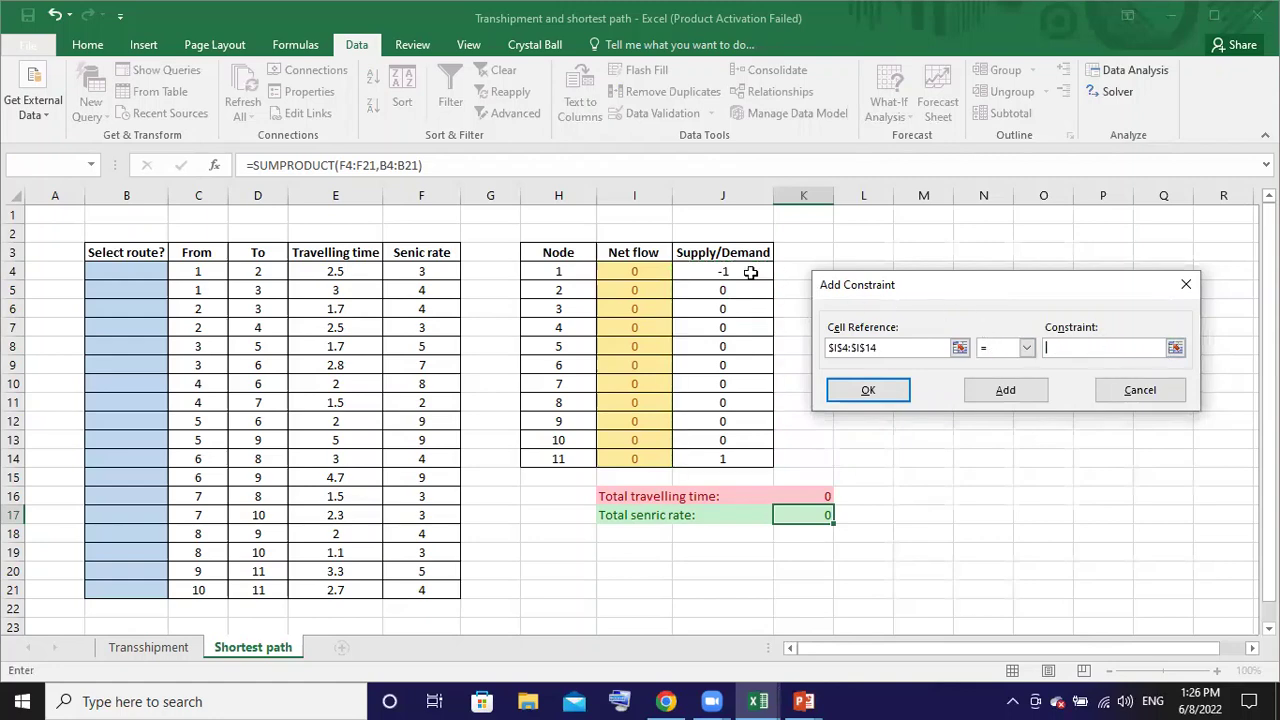
drag(750, 272, 737, 455)
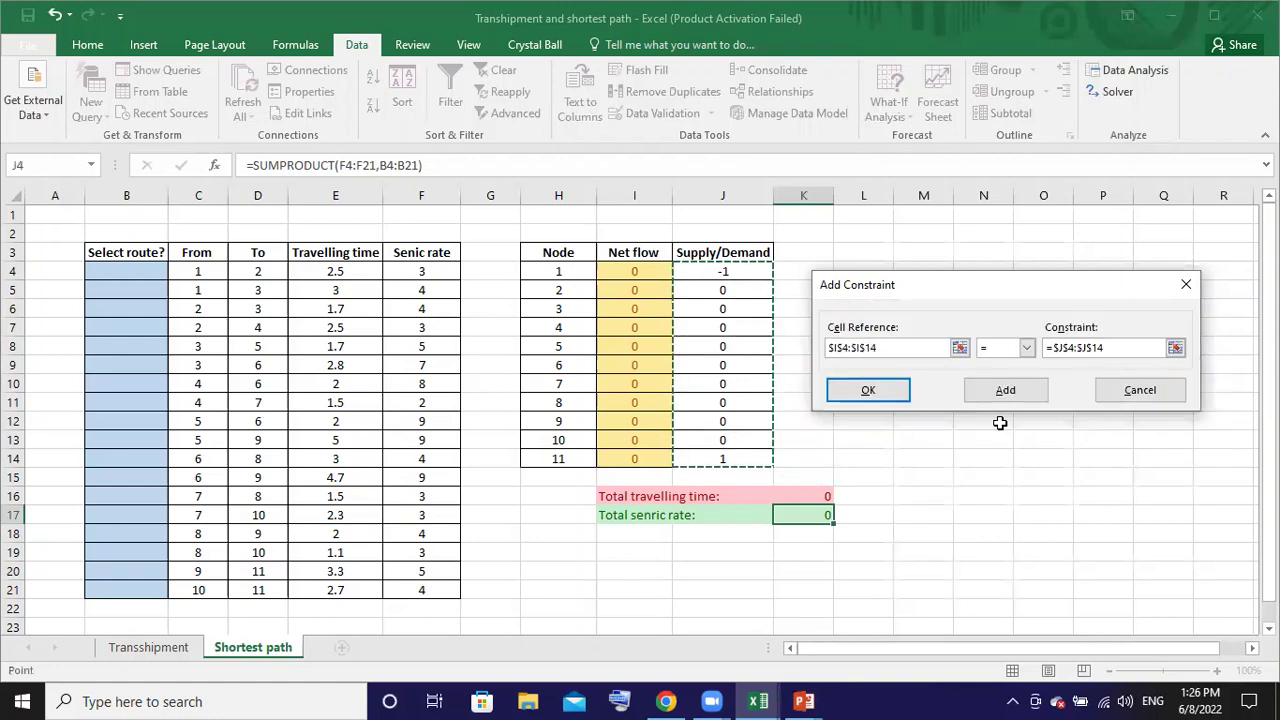
click(858, 396)
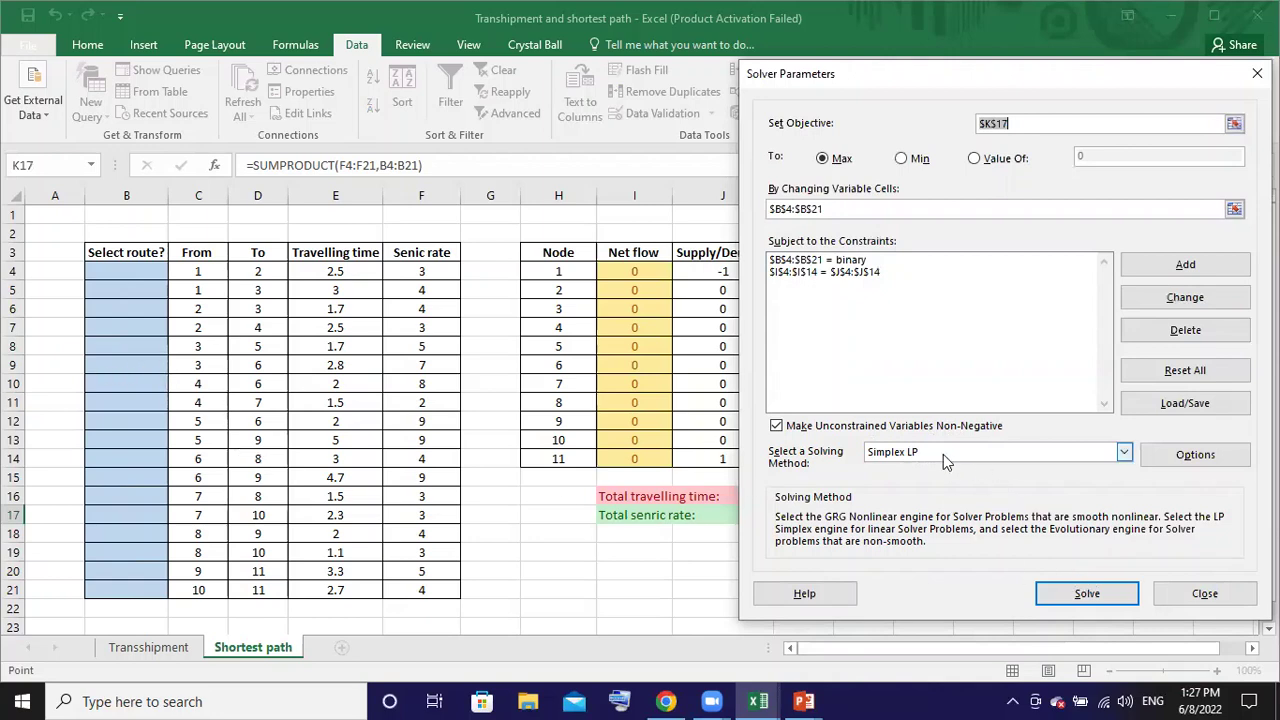
Solve and keep the solution (route 1→2→3→5→6→9→11, scenic rate 35, time 15.9), then check F12 and K16
click(1080, 595)
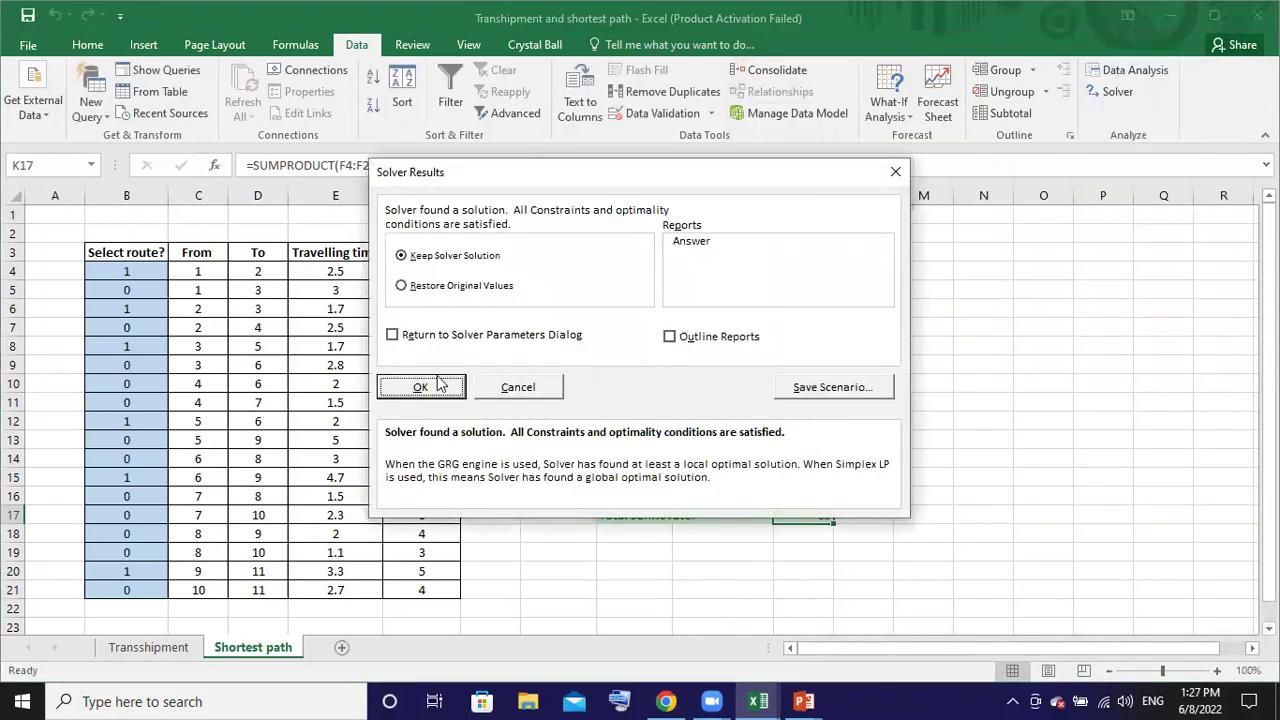
click(421, 387)
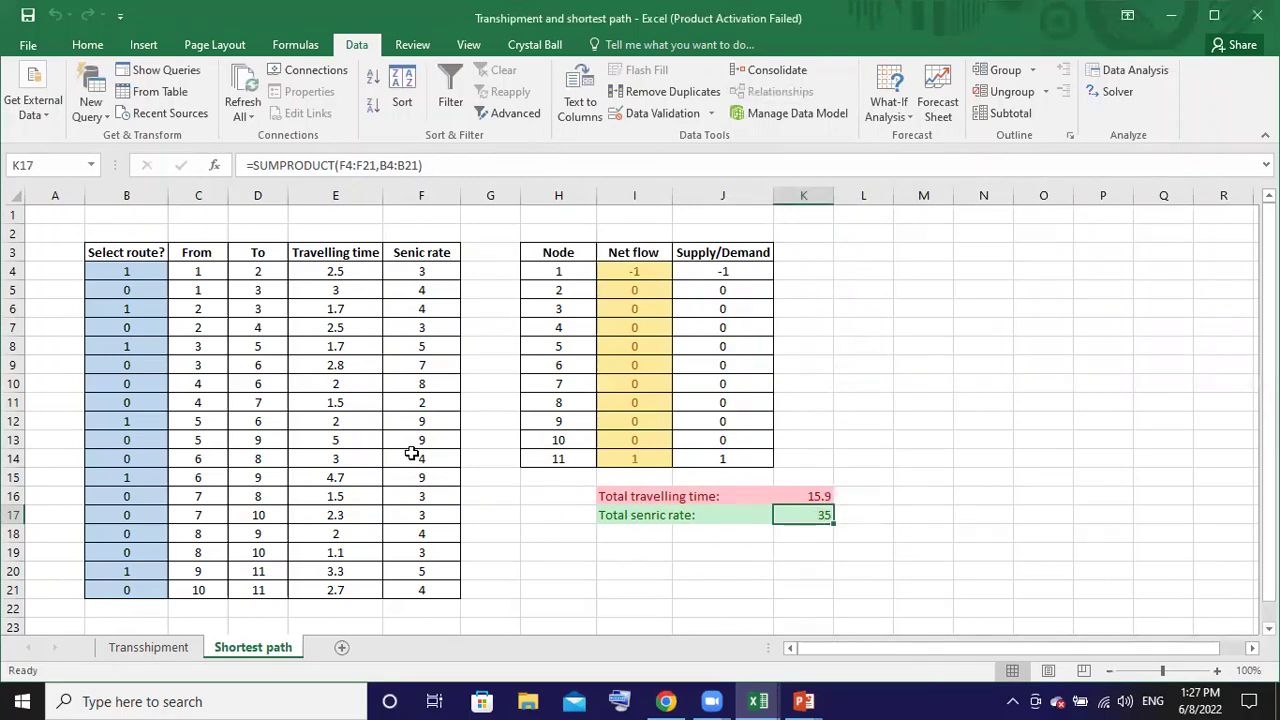
click(416, 423)
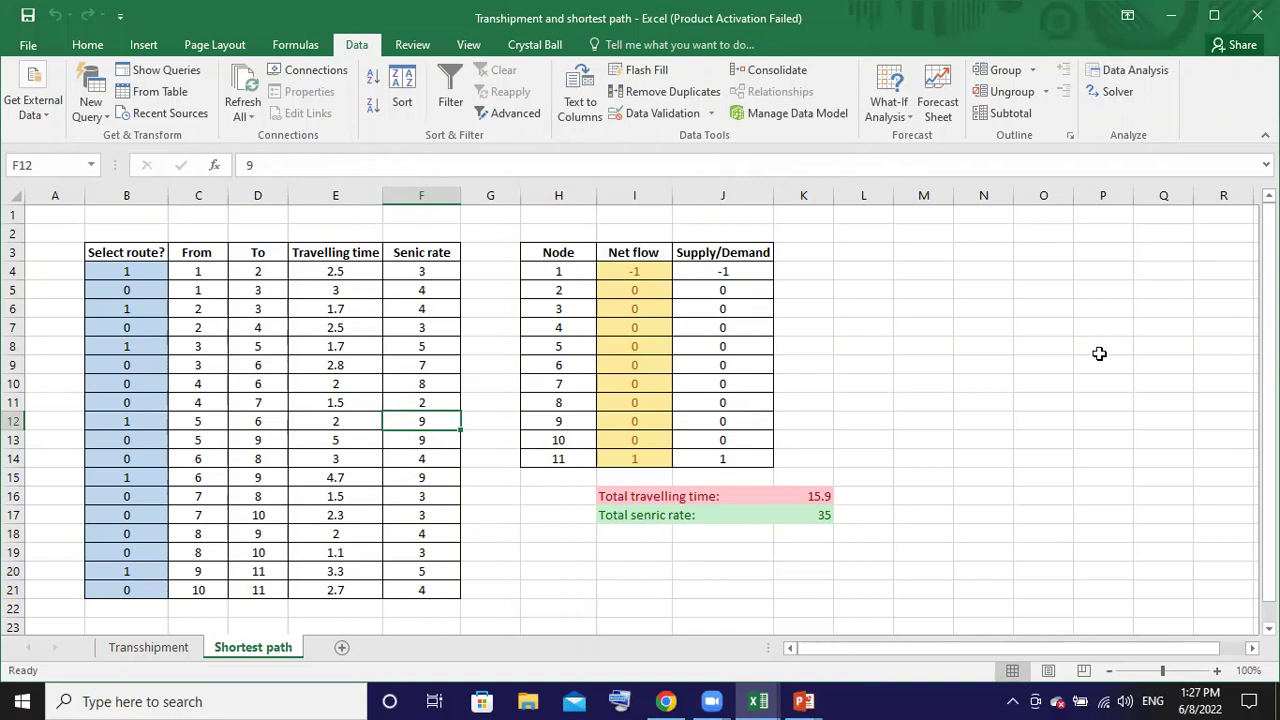
click(831, 493)
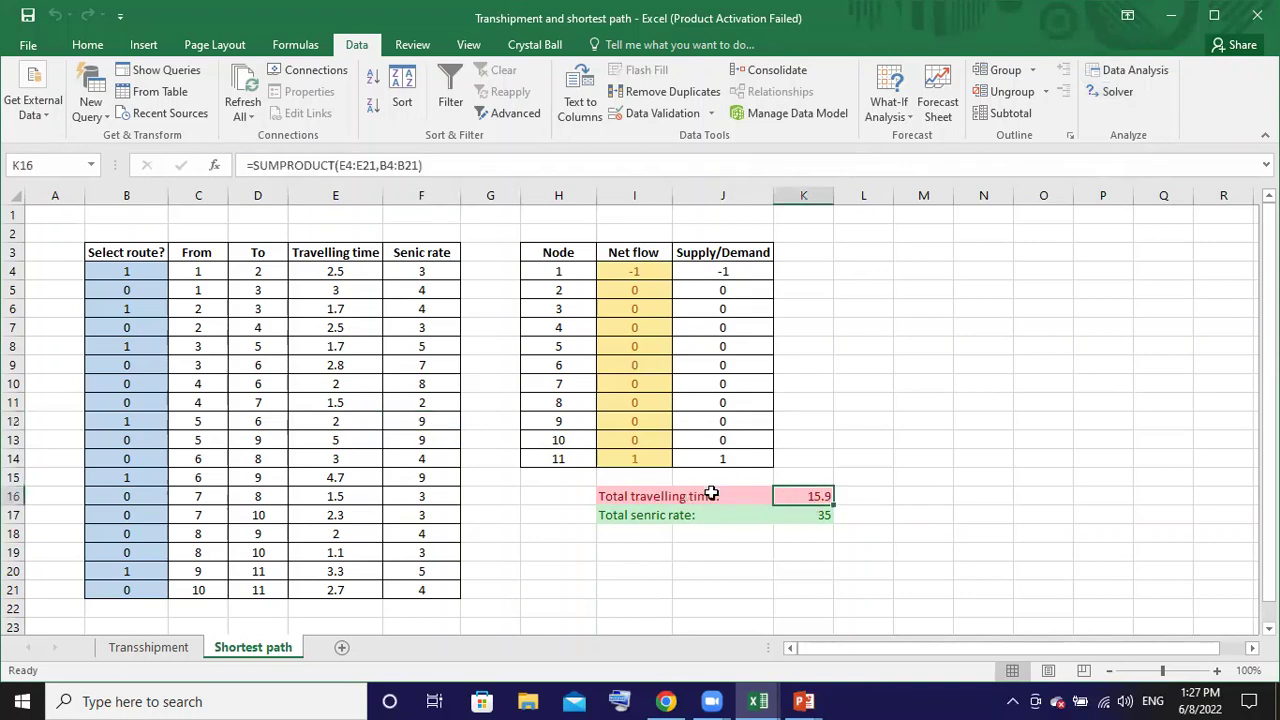
Reopen Solver and change the $K$17 objective from Max to Min
click(1110, 92)
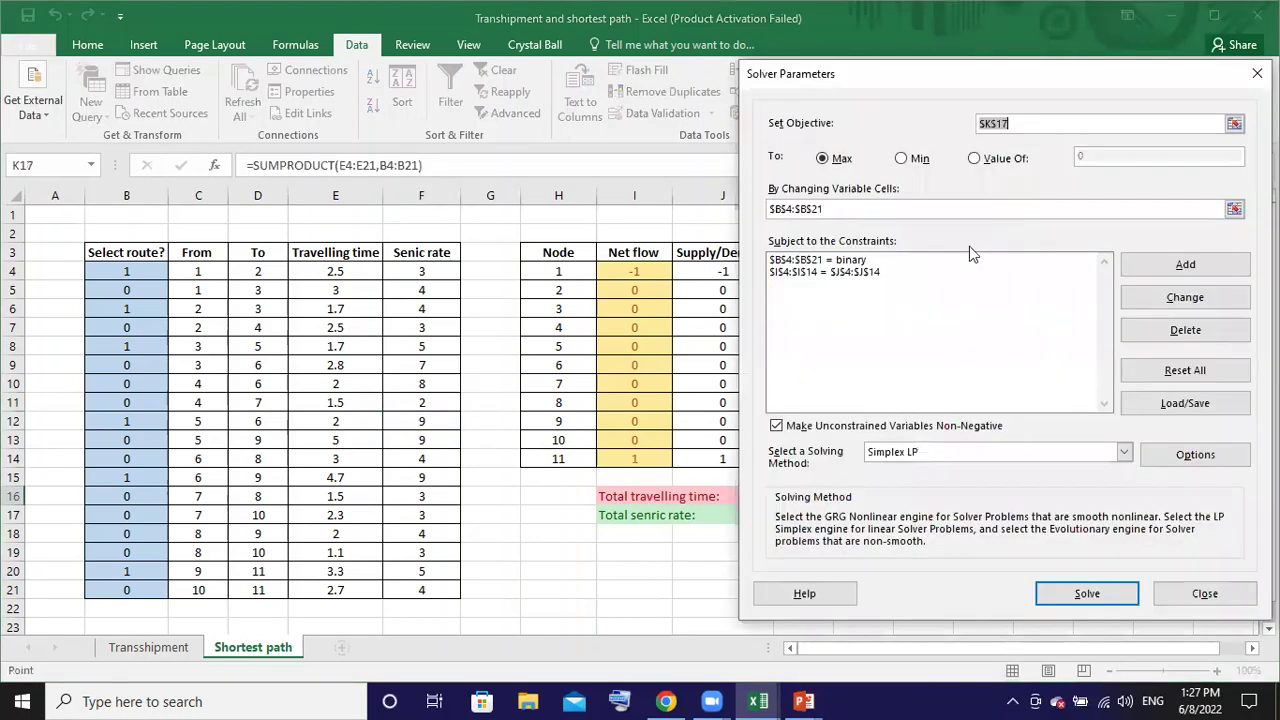
click(903, 160)
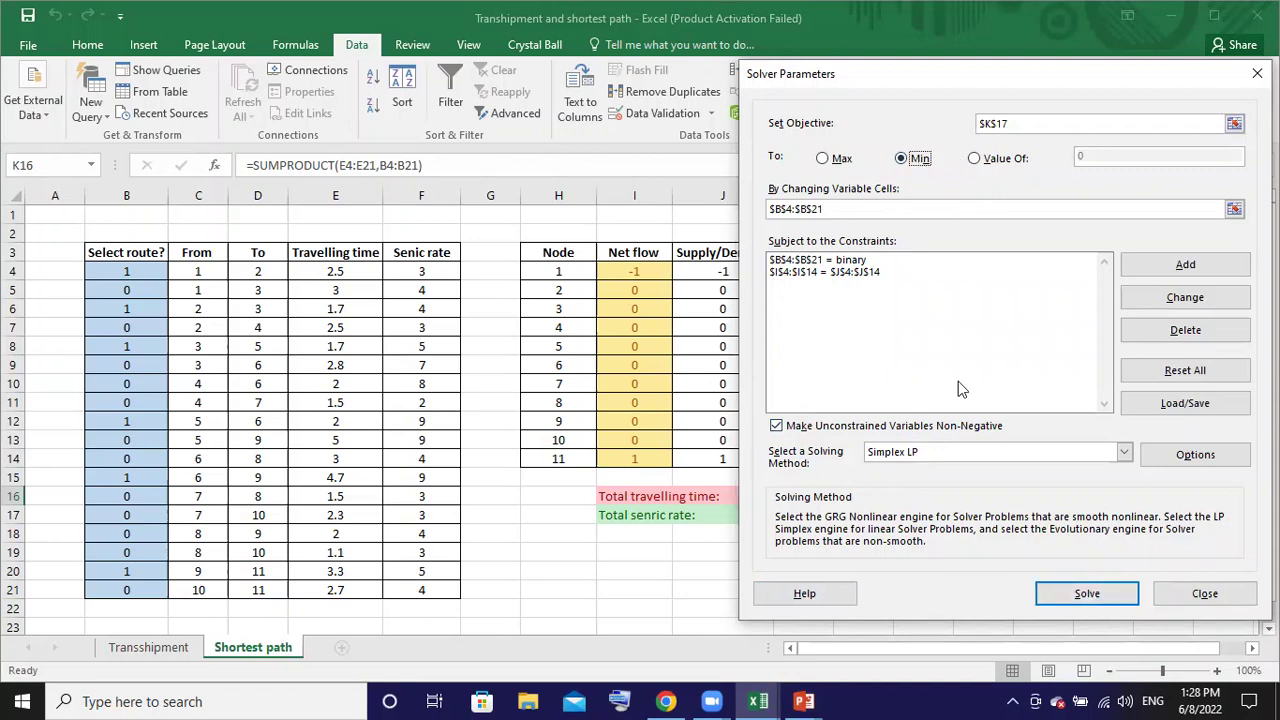
Solve and keep the minimised route 1→2→4→7→10→11 (scenic rate 15, time 11.5), then select E4:E21
click(1048, 594)
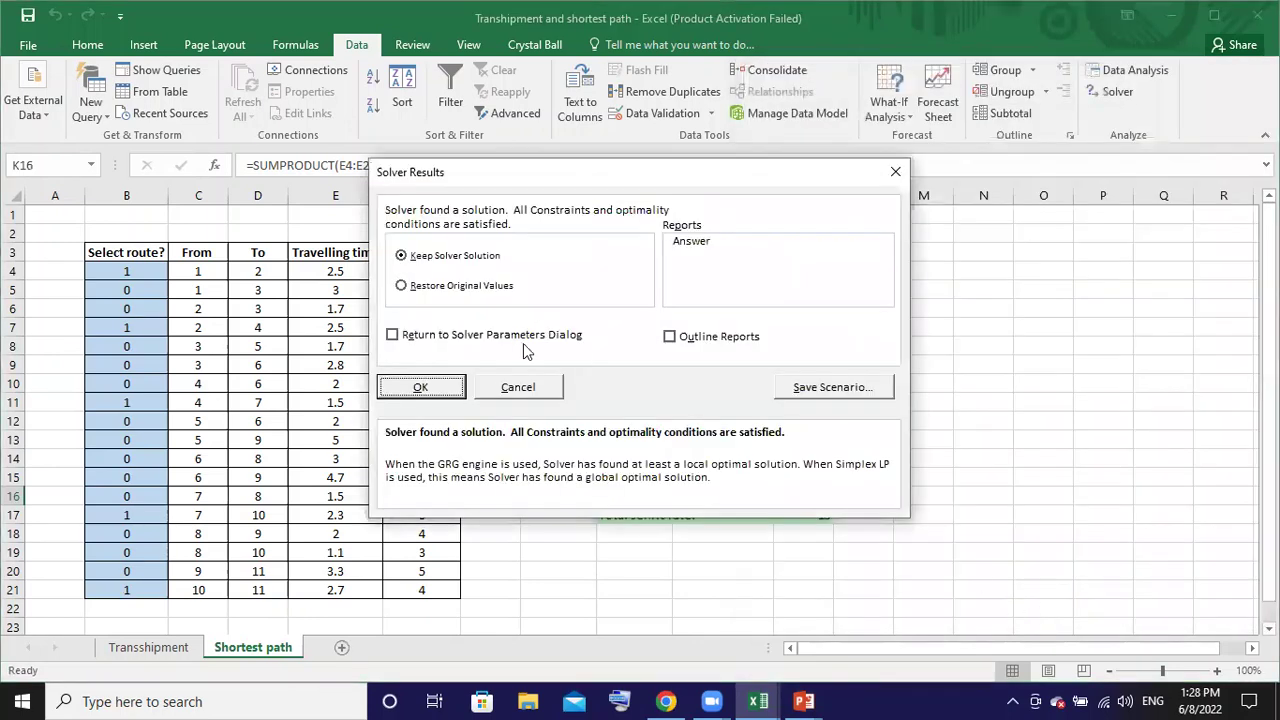
click(452, 388)
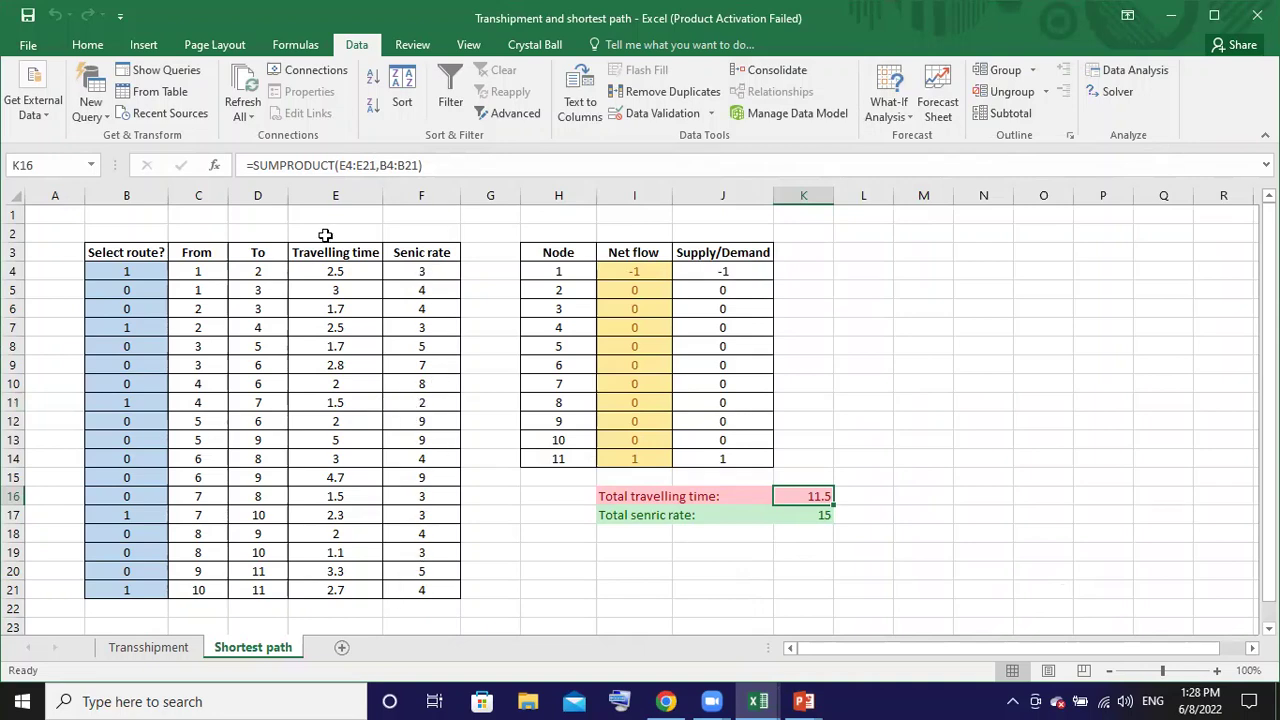
drag(337, 272, 335, 588)
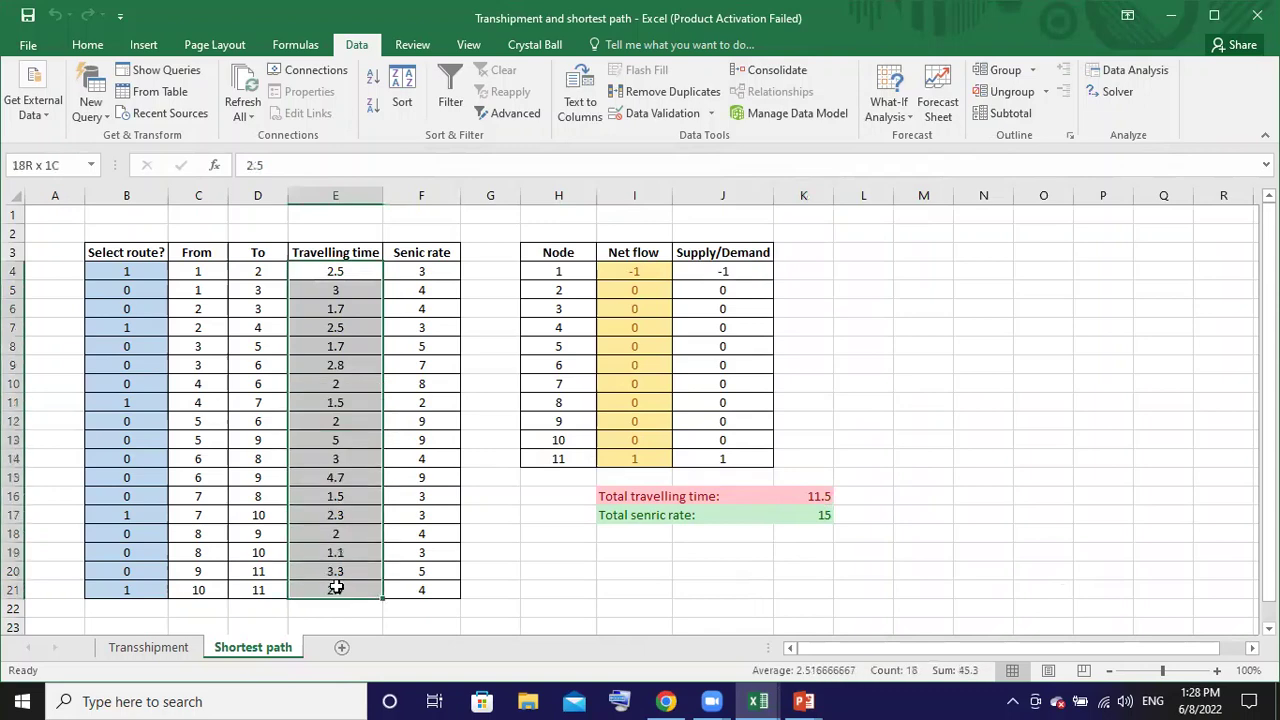